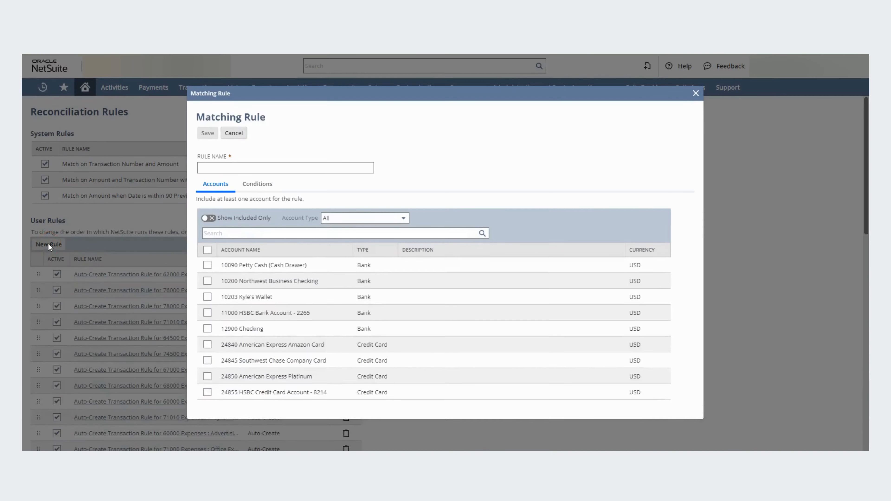
Name the matching rule "Canva Rule" and include the HSBC credit card account in it
click(221, 172)
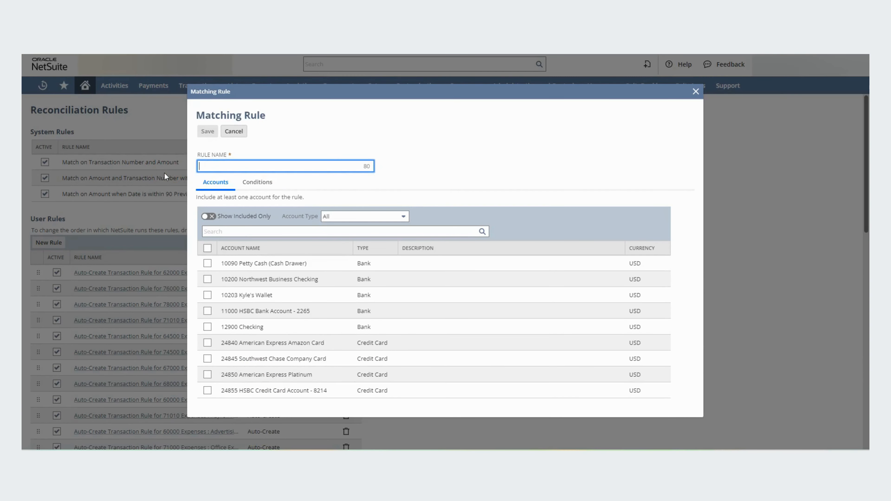
text(Canva Rule)
click(446, 178)
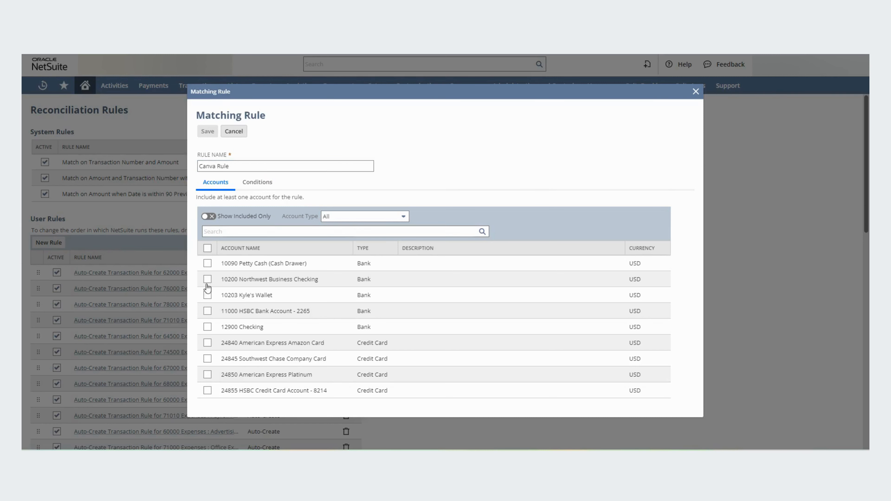
click(207, 390)
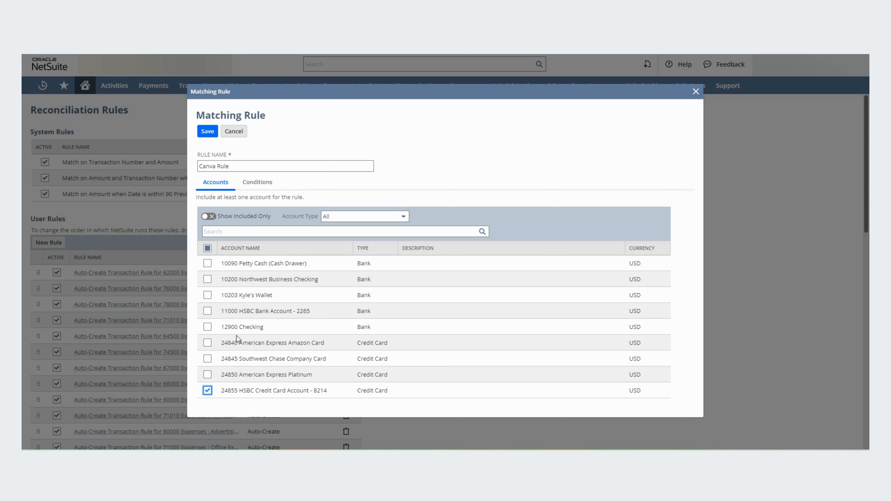
Define the rule's first condition so that All Imported Memo Equals All NetSuite Memo
click(258, 183)
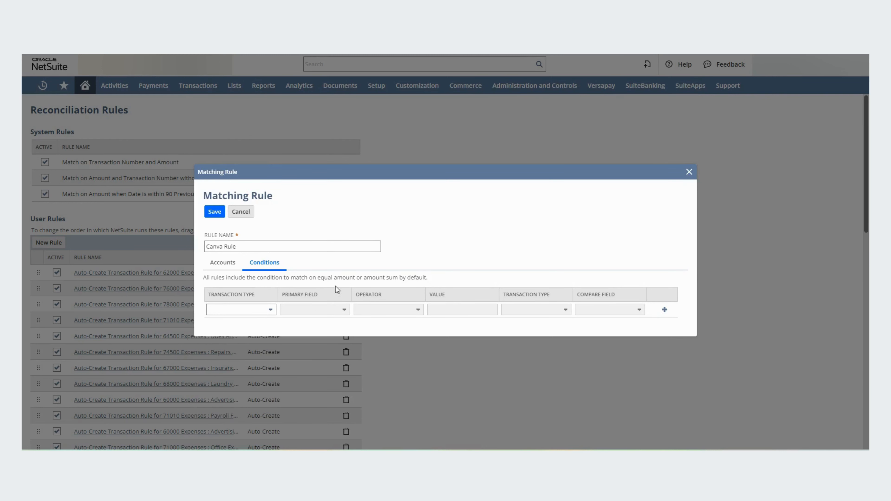
click(254, 310)
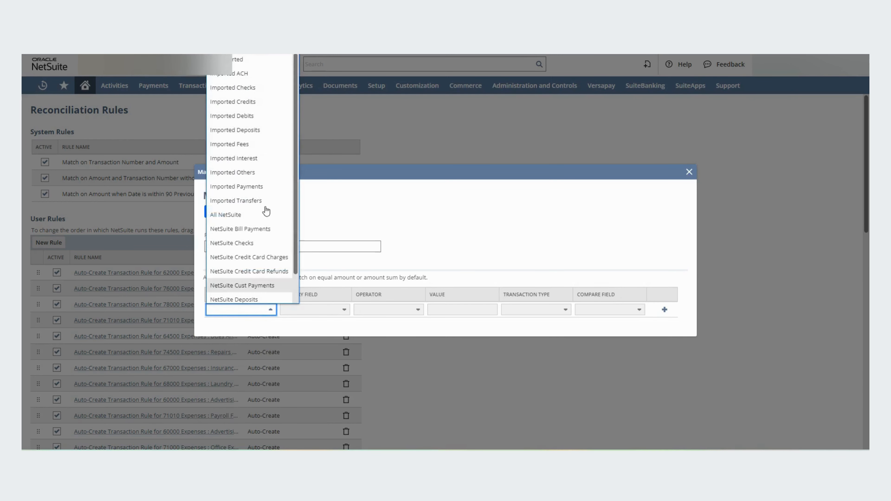
click(253, 68)
click(324, 314)
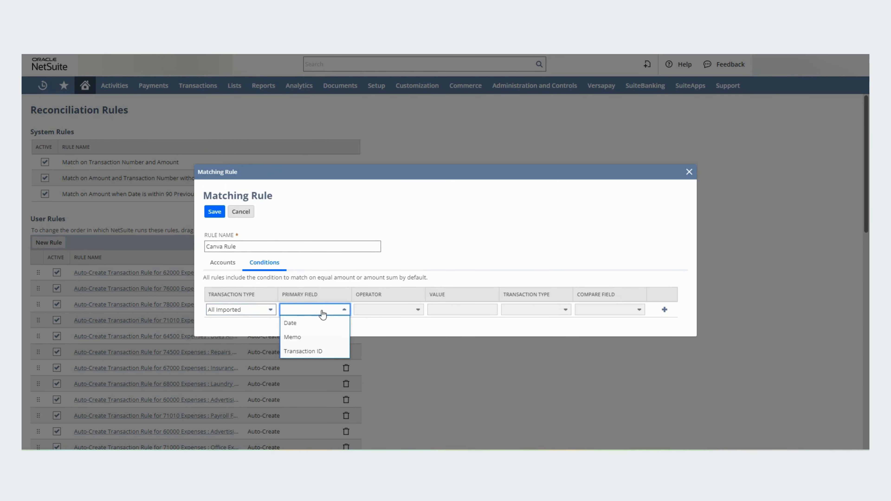
click(295, 338)
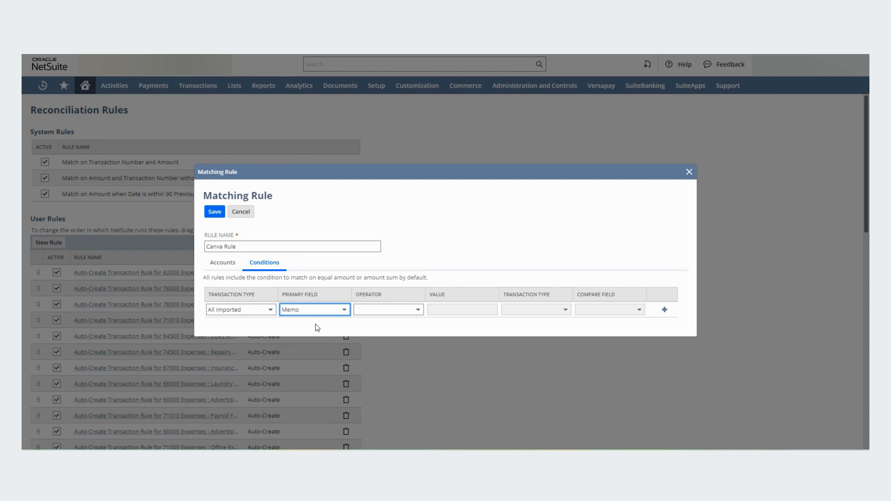
click(383, 311)
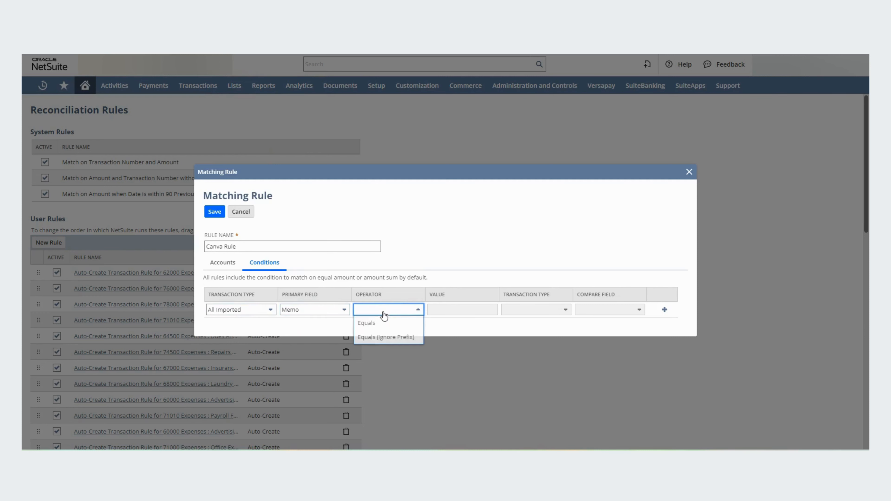
click(383, 329)
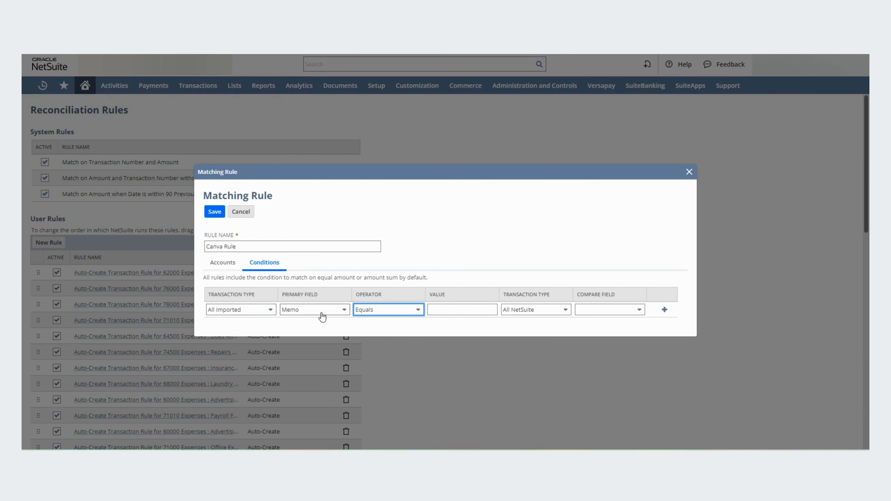
click(619, 311)
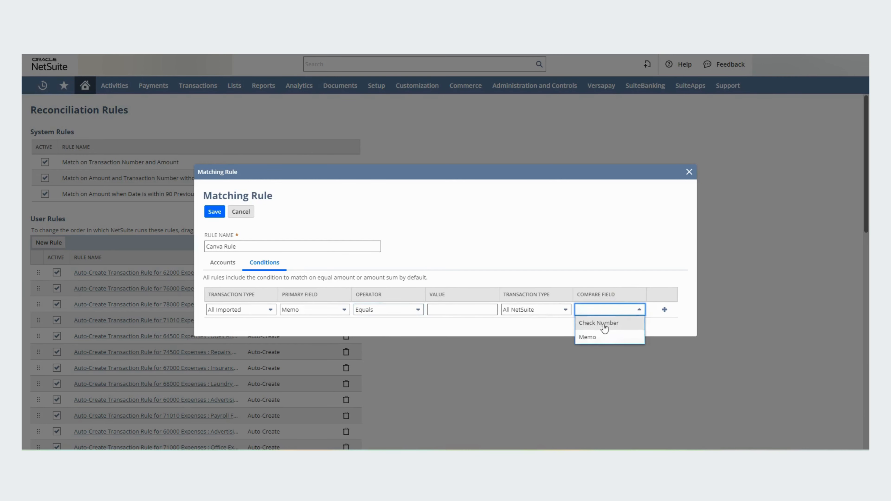
click(602, 337)
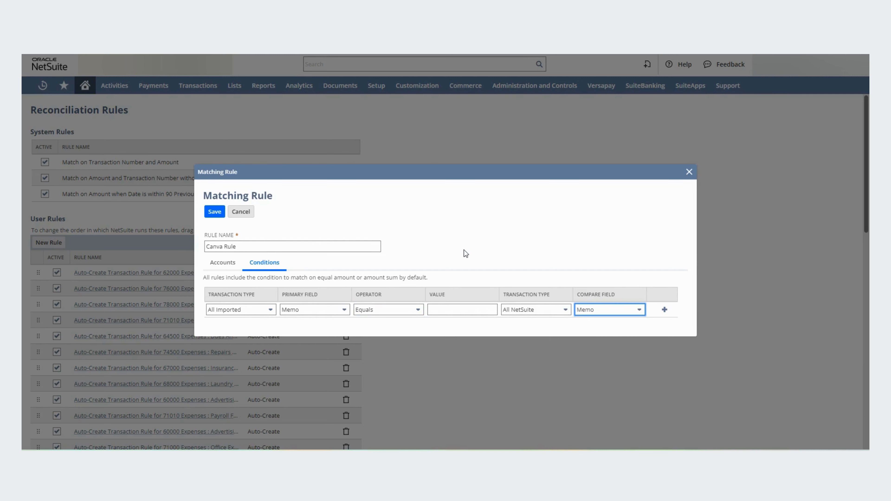
Try a second condition where All Imported Memo Equals the value Canva, and remove that condition row
click(664, 311)
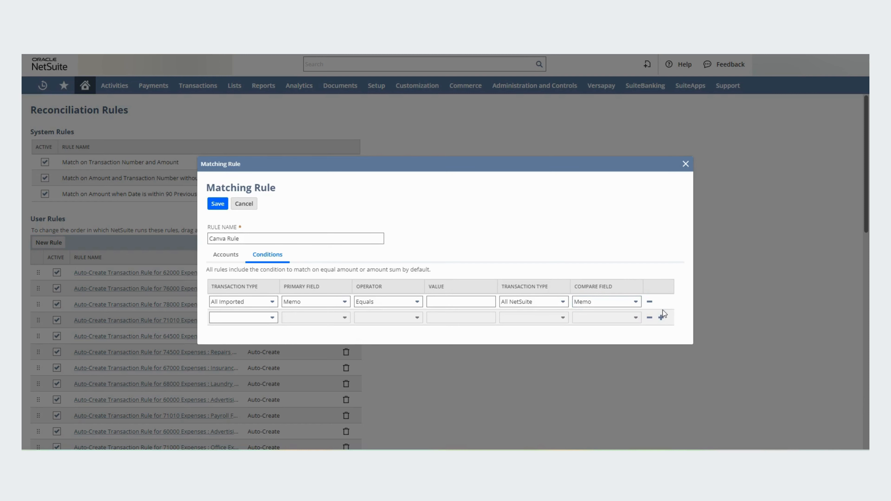
click(272, 318)
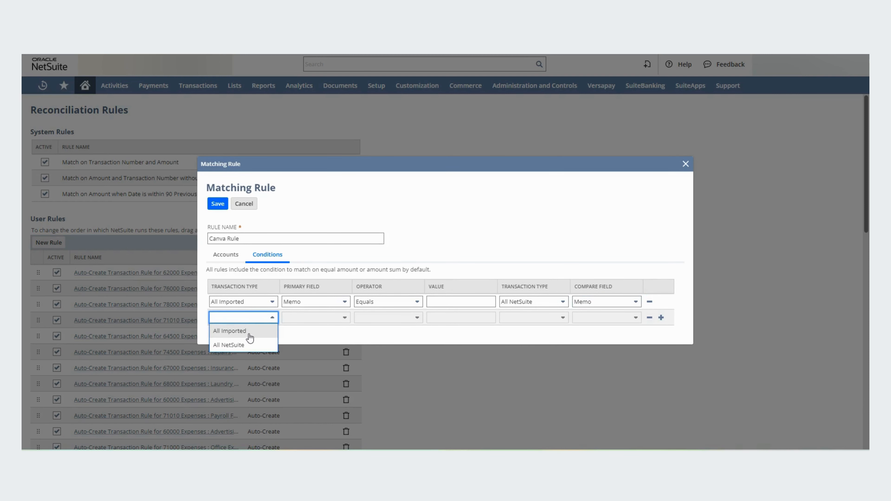
click(249, 338)
click(318, 317)
click(319, 343)
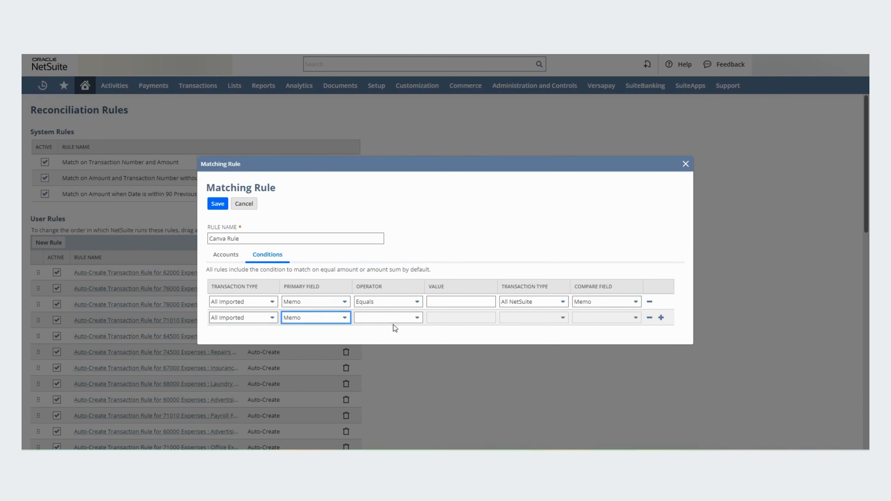
click(391, 318)
click(392, 331)
click(464, 318)
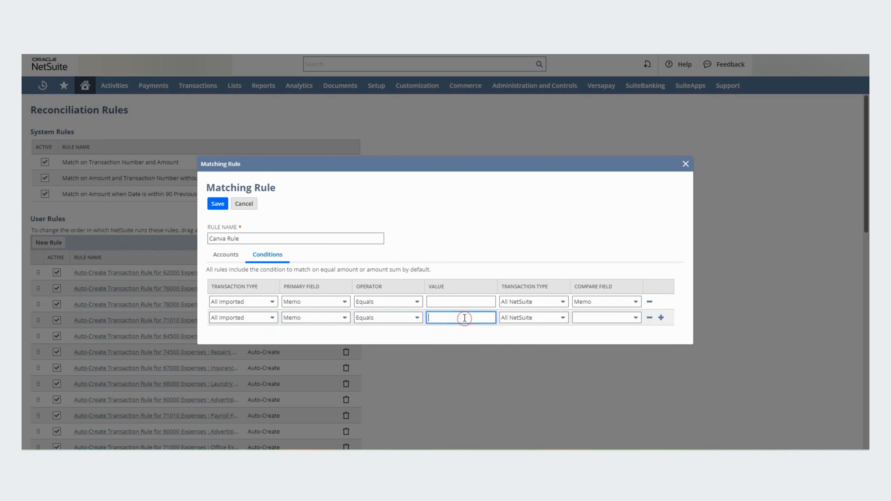
text(Canva)
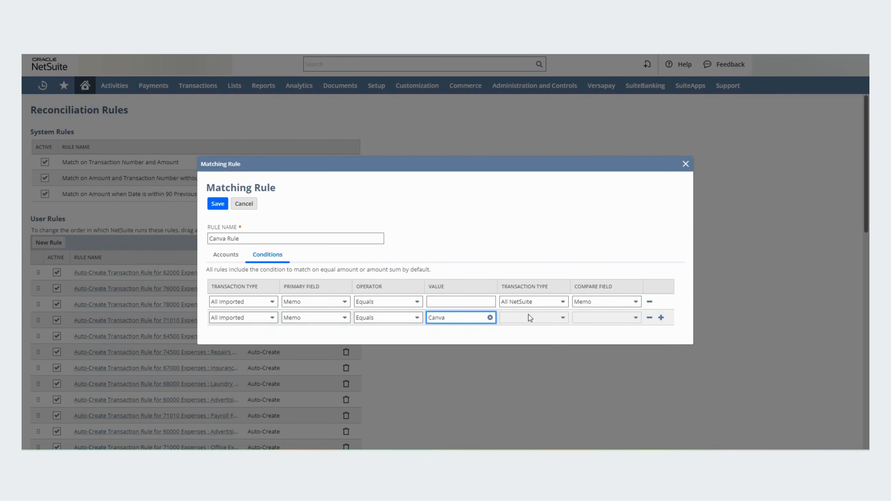
click(561, 237)
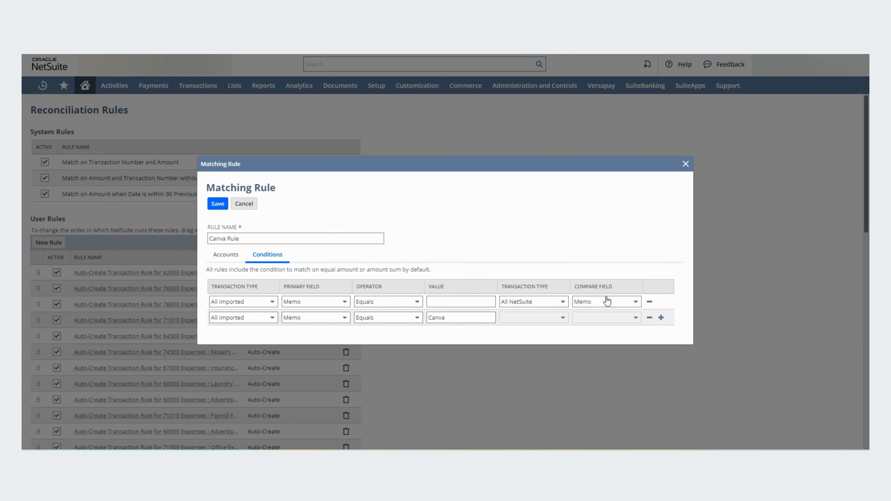
click(650, 317)
Save the matching rule and locate Canva Rule in the user rules list
click(212, 214)
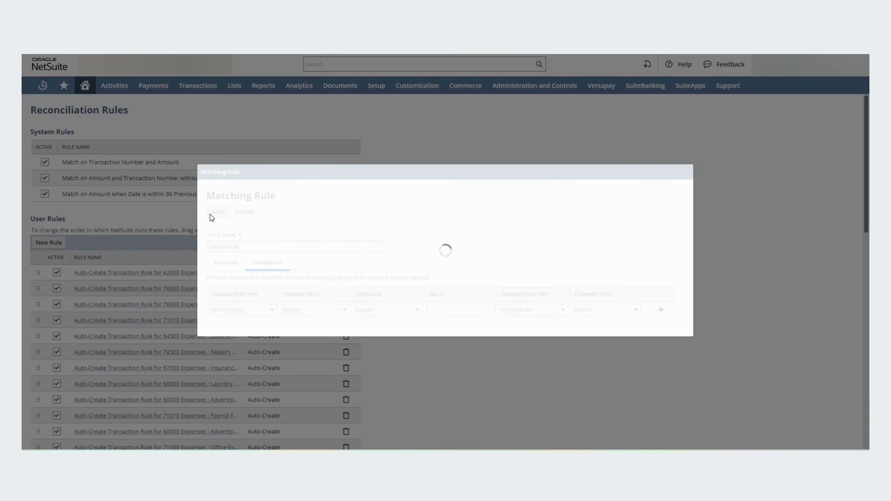
drag(864, 203, 864, 434)
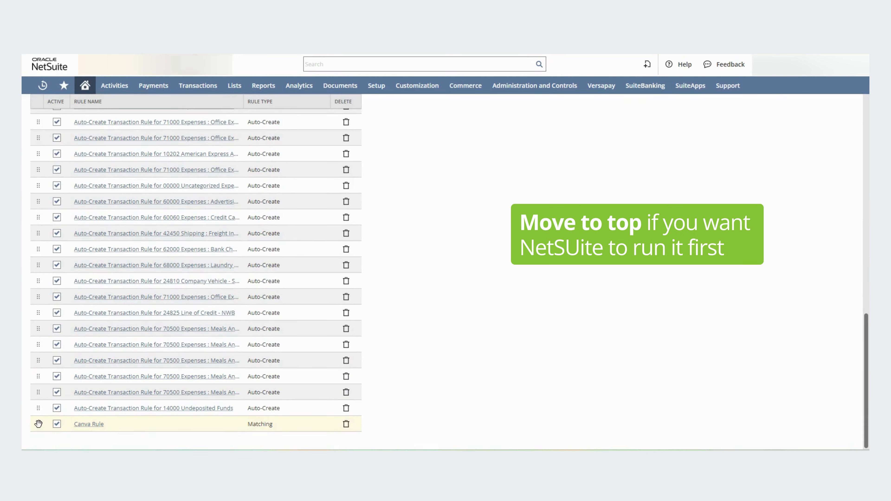
mouse_move(38, 425)
mouse_down()
mouse_move(35, 336)
mouse_move(28, 429)
mouse_up()
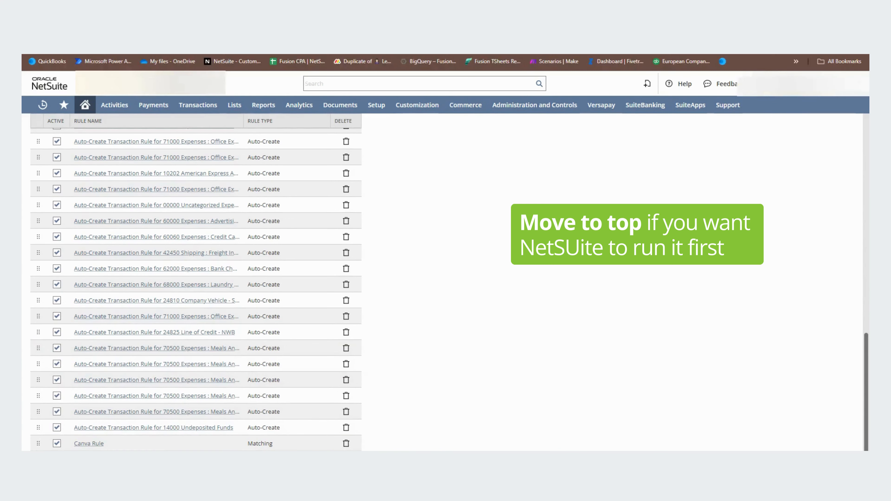
drag(865, 435, 843, 154)
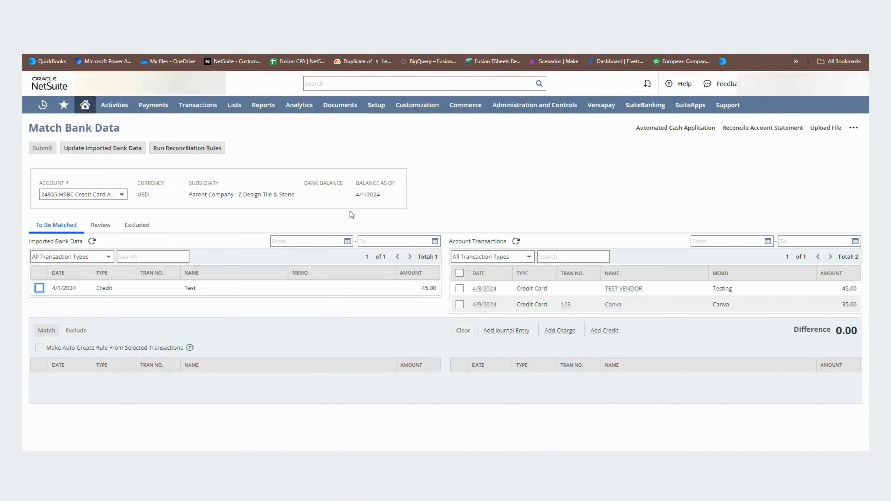
Examine the imported bank data and account transactions waiting to be matched for the HSBC credit card account
click(459, 273)
click(460, 273)
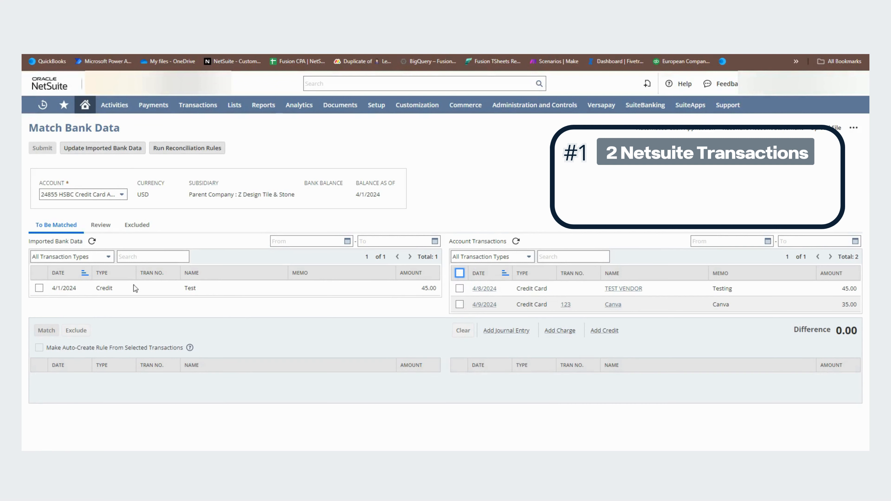
click(39, 288)
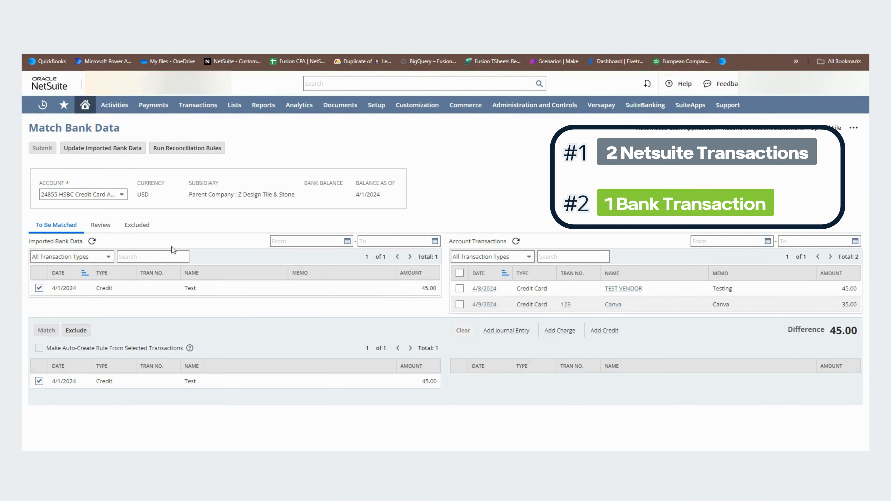
click(39, 289)
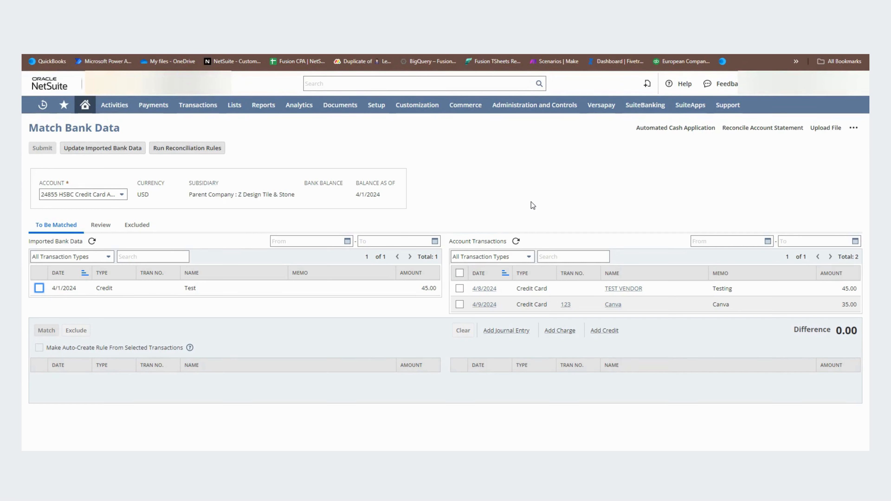
click(459, 305)
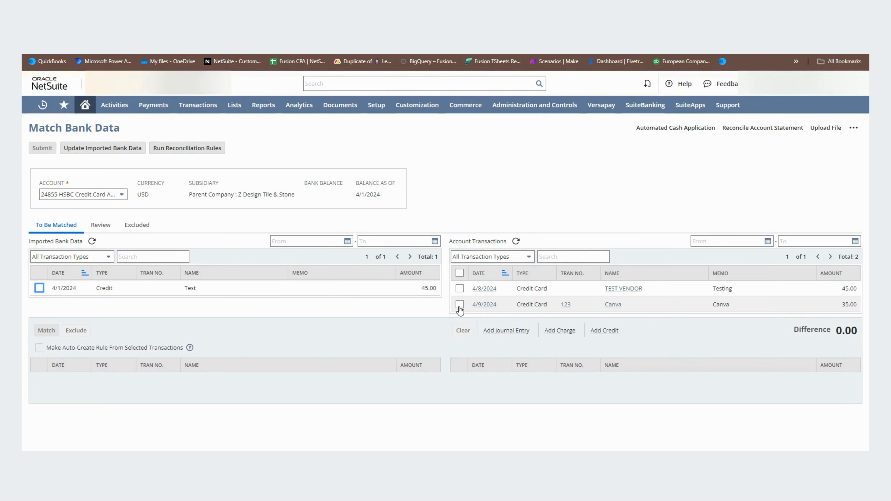
click(459, 273)
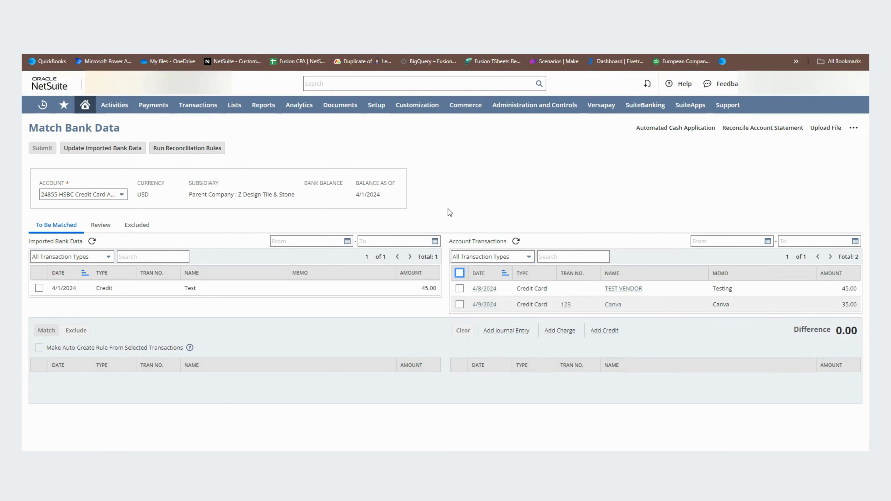
Switch to Excel to check the amount and memo in the bank statement template, and return to NetSuite
key(alt+Tab)
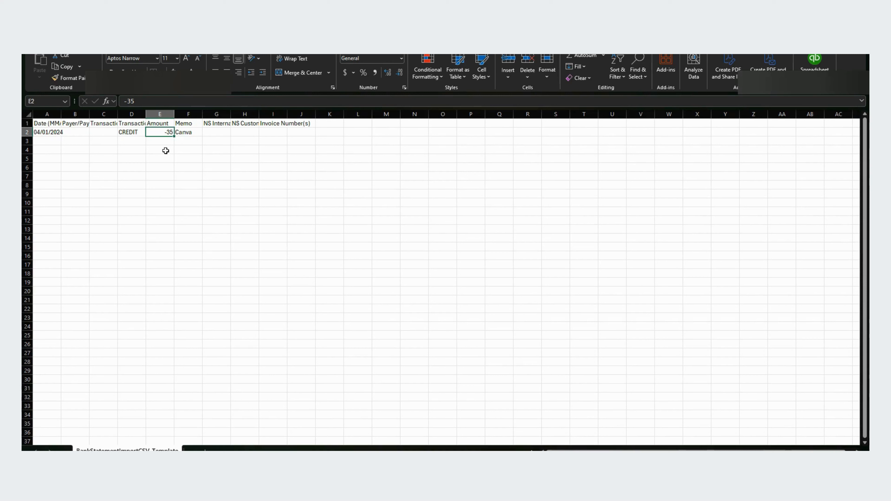
key(Right)
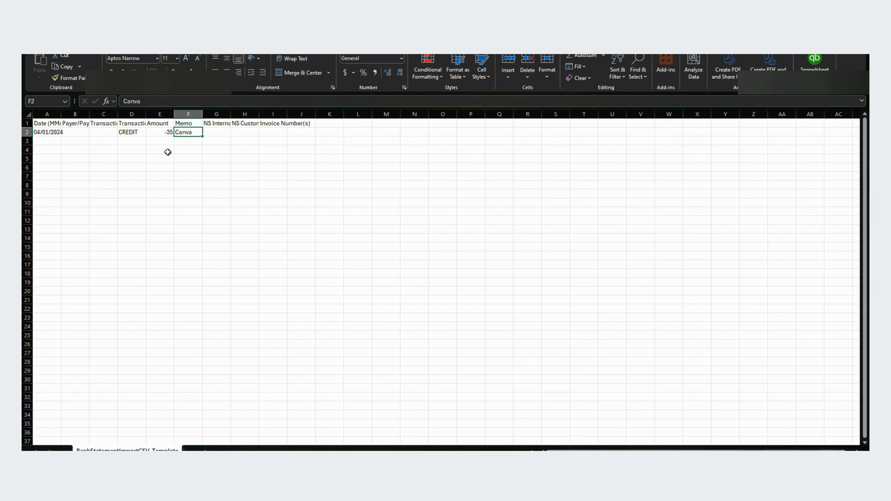
key(alt+Tab)
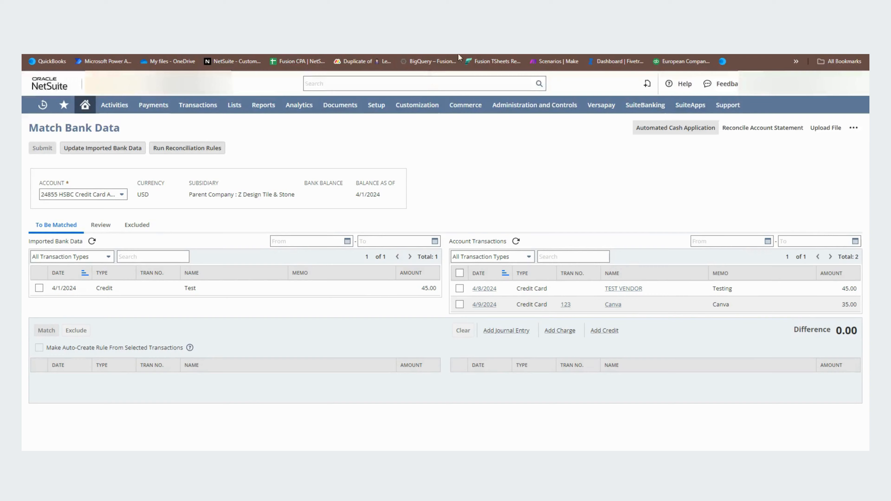
Start a bank file upload and attach BankStatementImportCSV_Template (5).csv
click(825, 127)
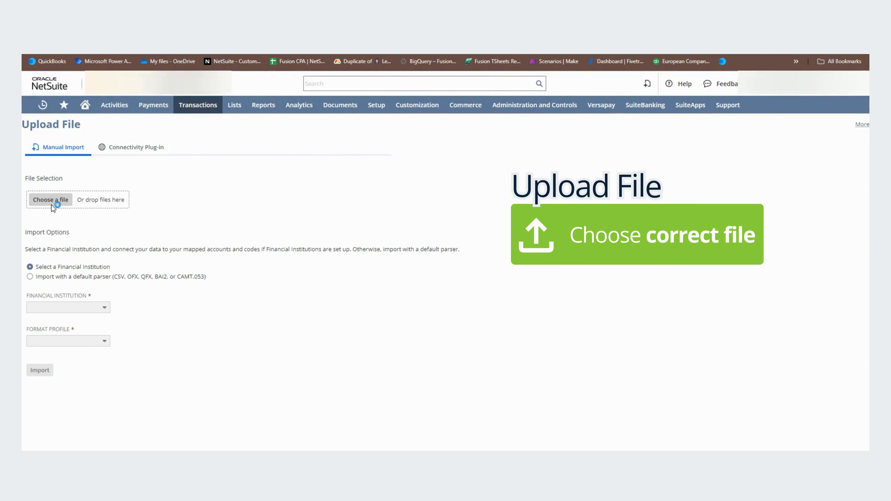
click(84, 200)
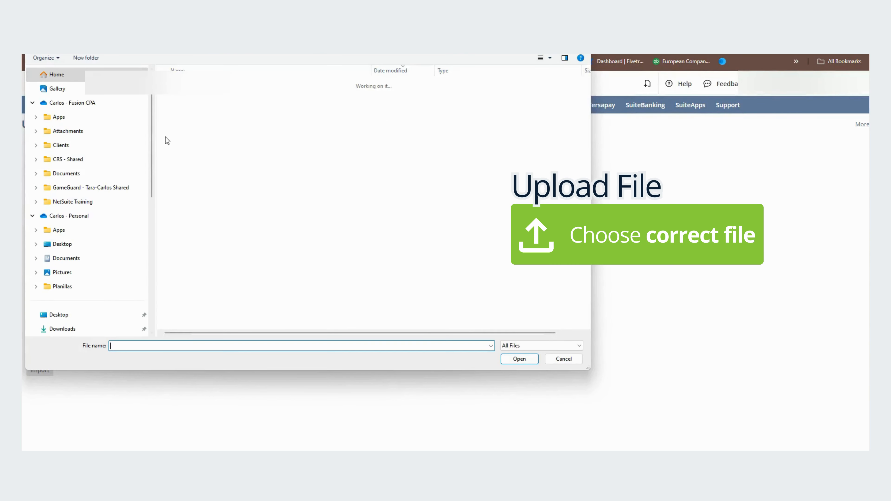
double_click(194, 98)
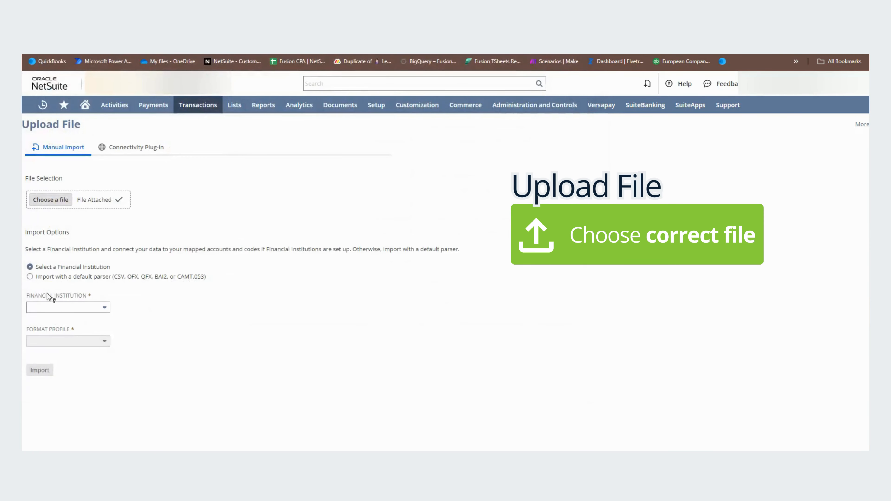
Import the attached CSV file with the default parser into the HSBC credit card account
click(30, 277)
click(56, 306)
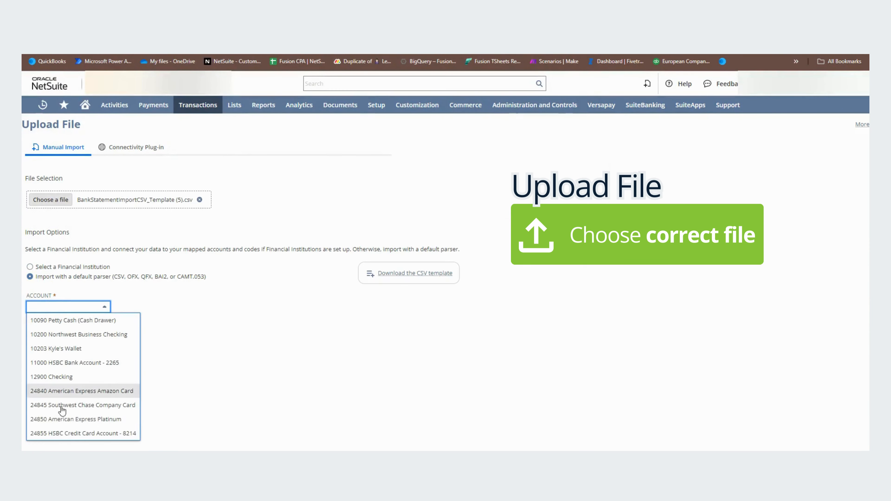
click(63, 434)
click(38, 336)
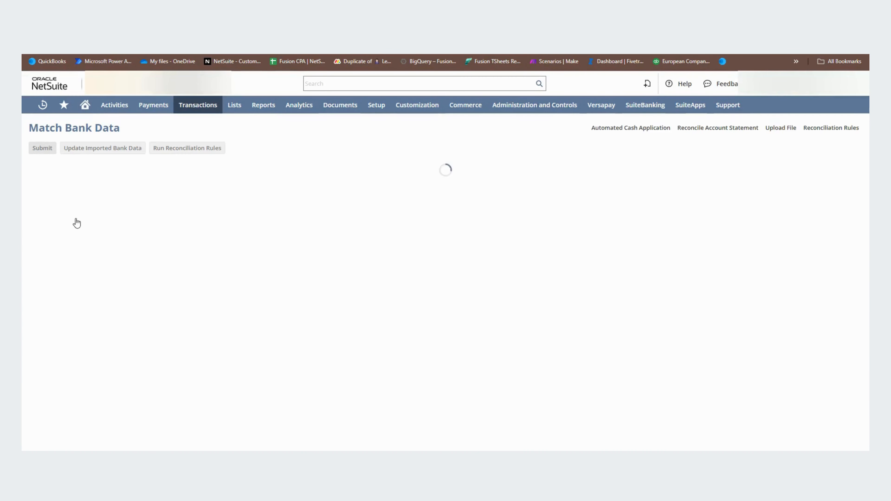
Select the HSBC credit card account for bank data matching and review the bank and account lines of the matched Canva transaction
click(95, 195)
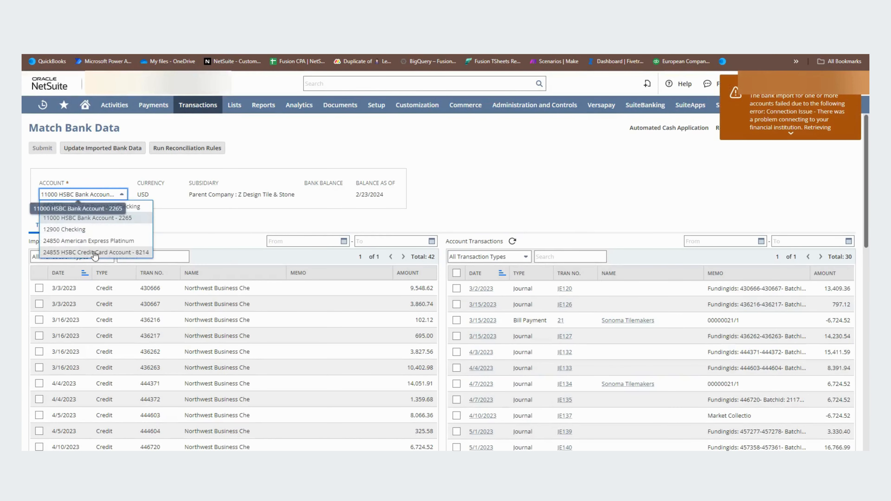
click(94, 253)
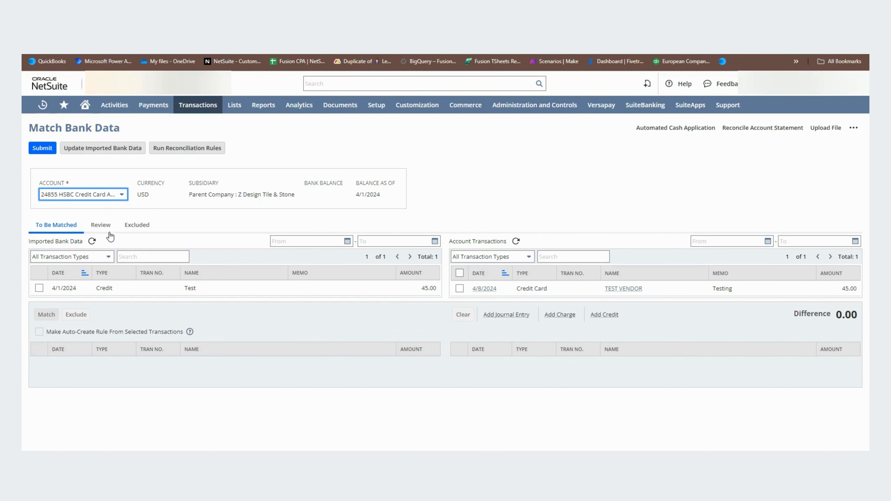
click(101, 227)
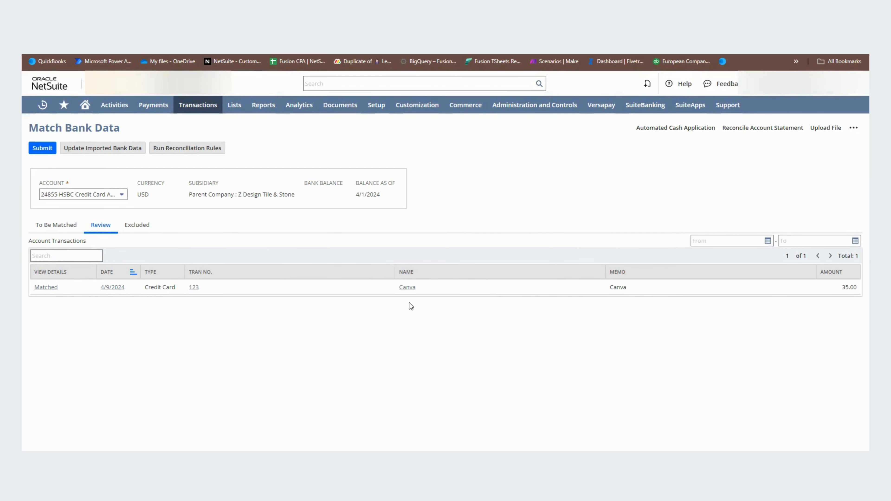
click(51, 287)
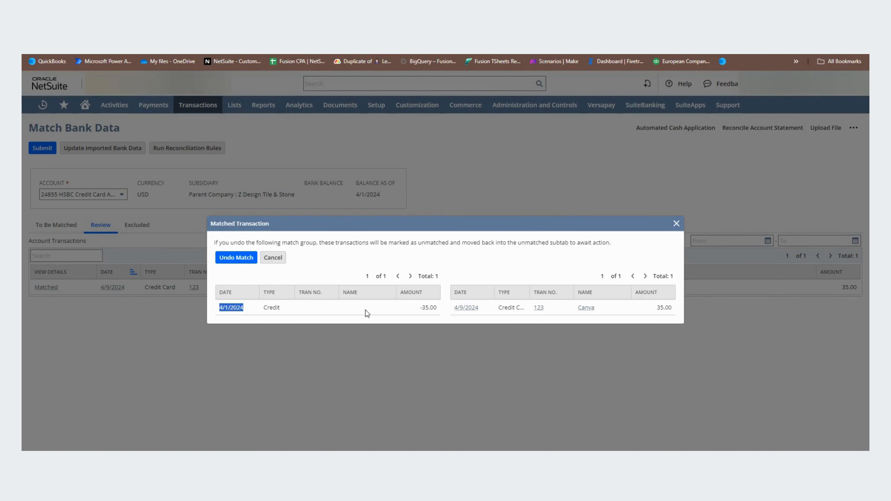
drag(419, 307, 451, 311)
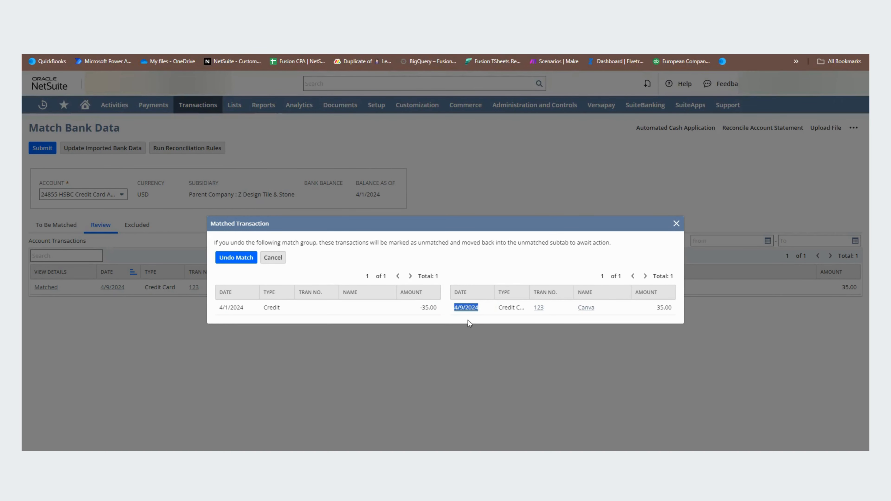
drag(653, 309, 675, 308)
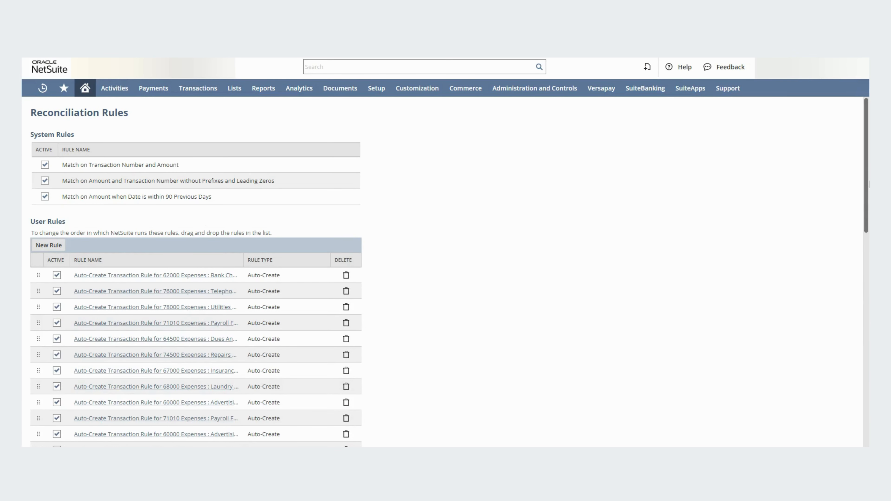
Locate the Canva Rule in the user reconciliation rules and return to the Match Bank Data page
drag(866, 182, 857, 430)
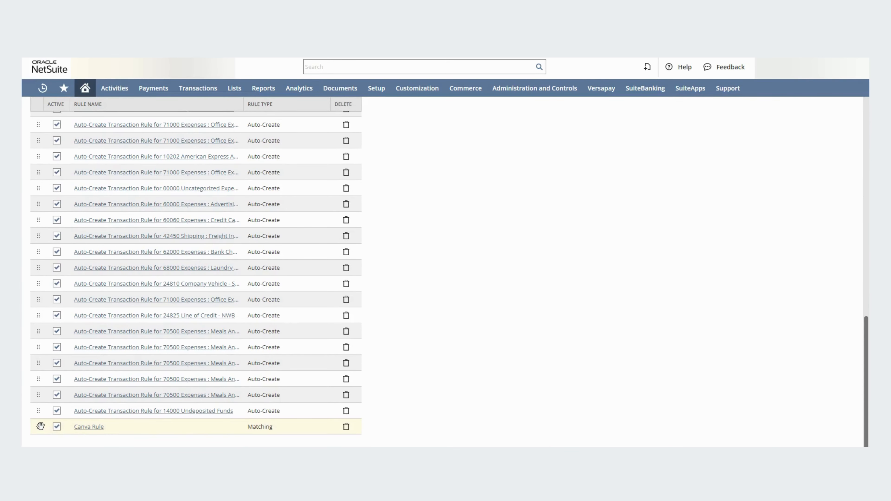
mouse_move(40, 426)
mouse_down()
mouse_move(44, 412)
mouse_move(40, 428)
mouse_up()
click(303, 58)
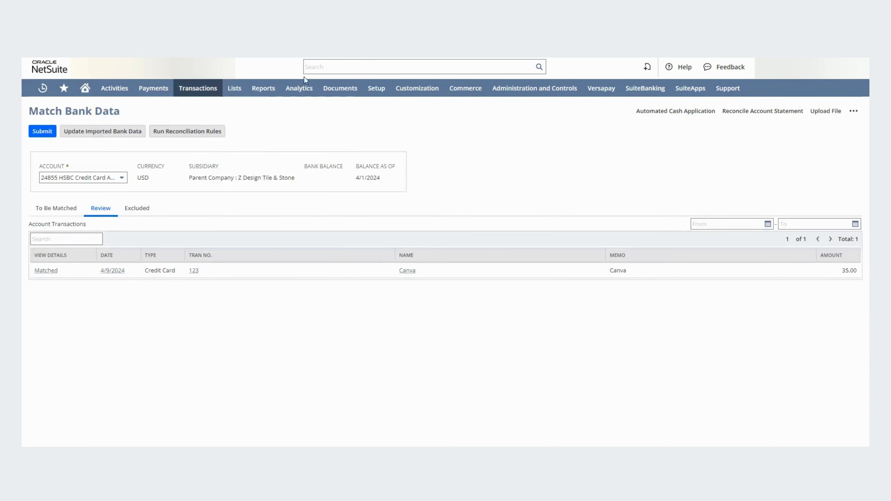
Select the unmatched Test bank line and the TEST VENDOR credit card transaction, and enable making an auto-create rule from them
click(50, 210)
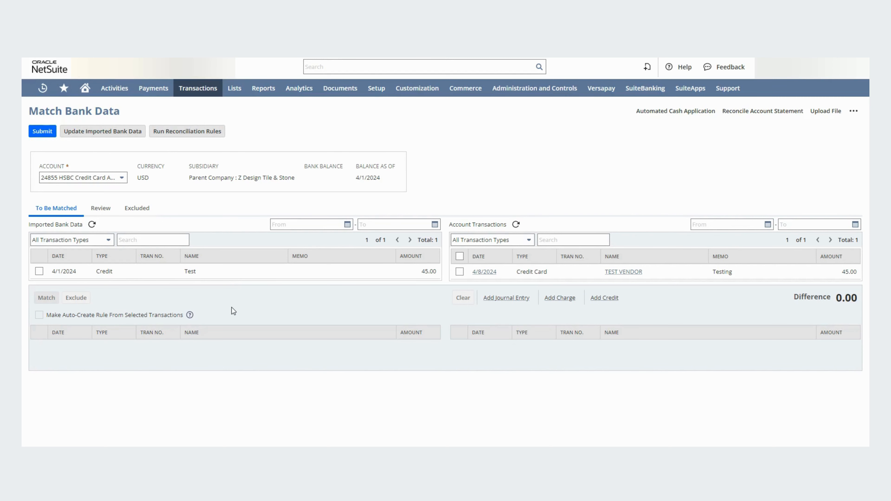
click(39, 271)
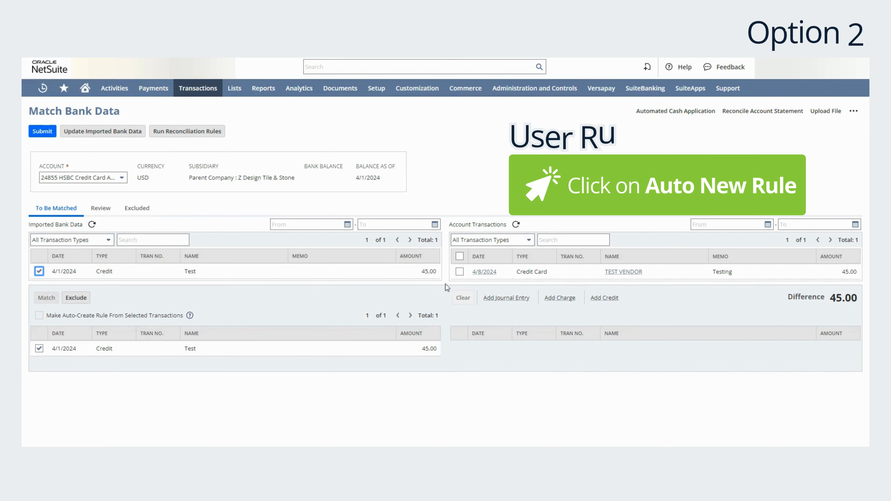
click(459, 272)
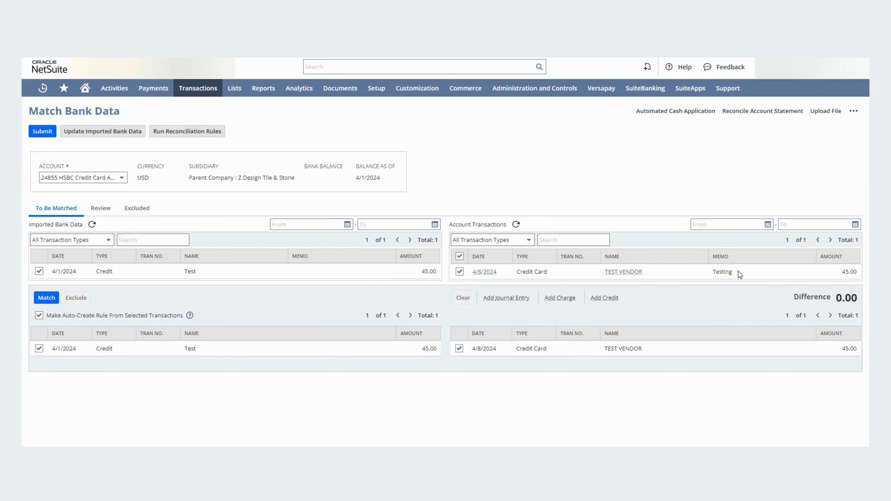
Compare the names on the selected bank line and account transaction, and check the transaction's memo
drag(738, 271, 711, 273)
drag(642, 273, 606, 274)
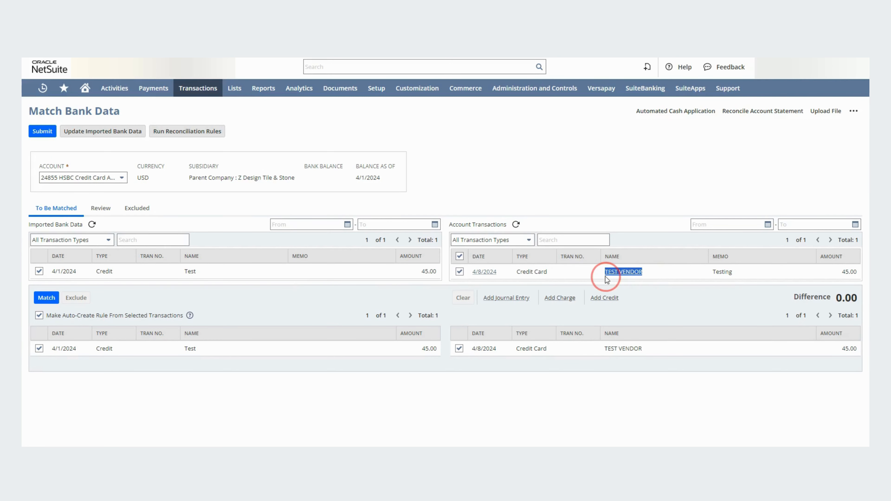
drag(196, 272, 182, 274)
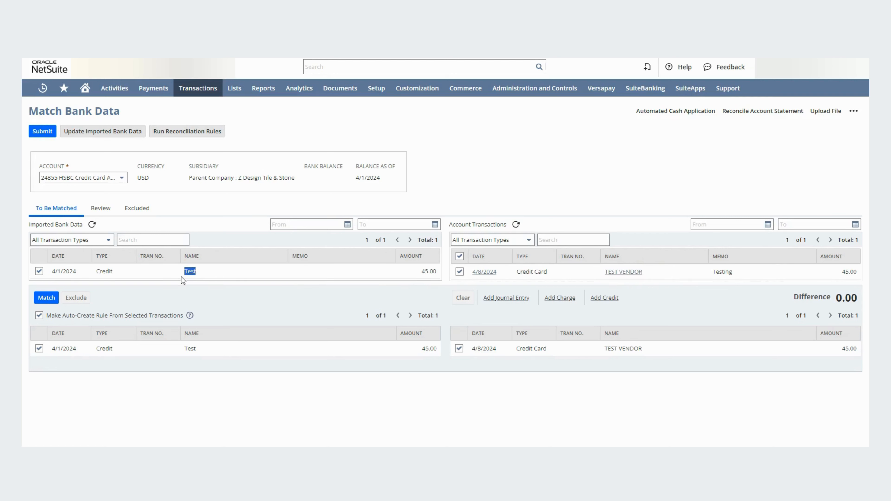
click(655, 206)
drag(657, 274, 605, 278)
drag(199, 273, 182, 272)
click(538, 209)
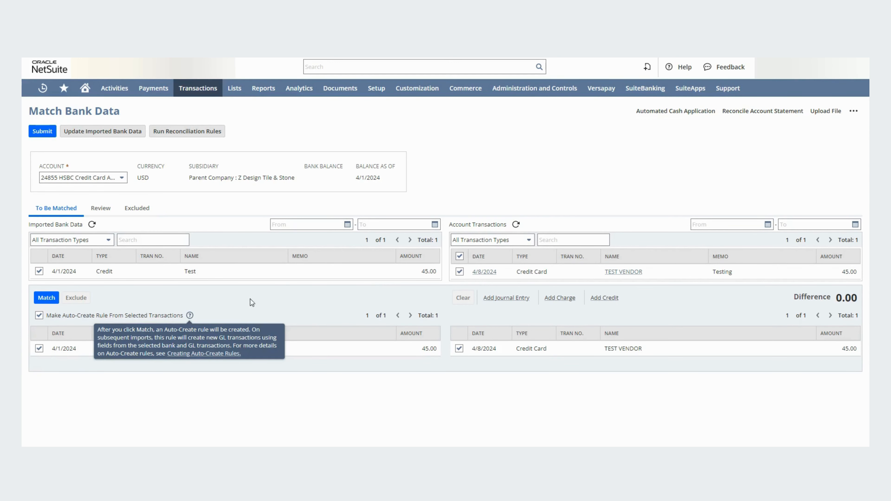
Read the help note explaining the option to make an auto-create rule from selected transactions
mouse_move(189, 315)
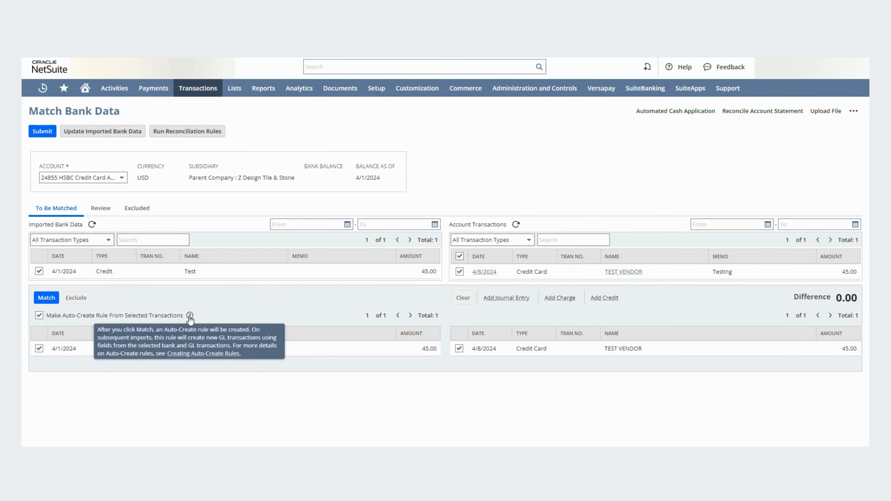
right_click(205, 353)
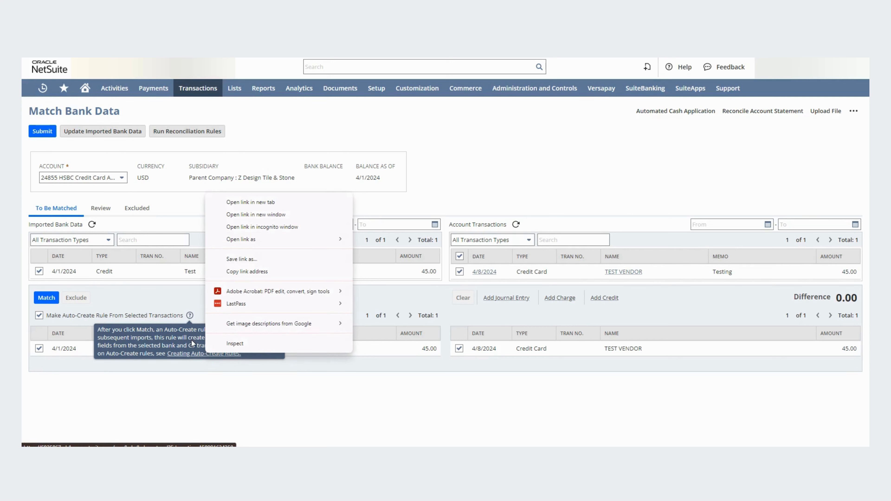
click(173, 290)
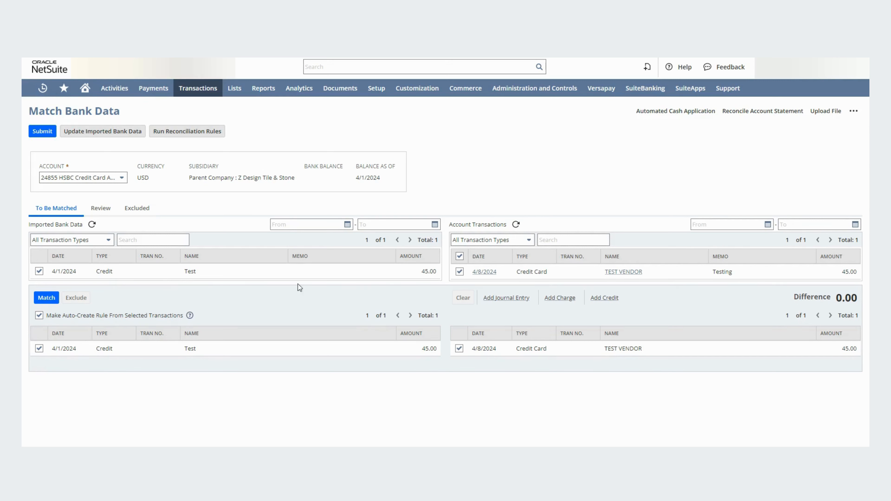
Match the selected Test and TEST VENDOR transactions with the auto-create rule and submit the matches
click(48, 298)
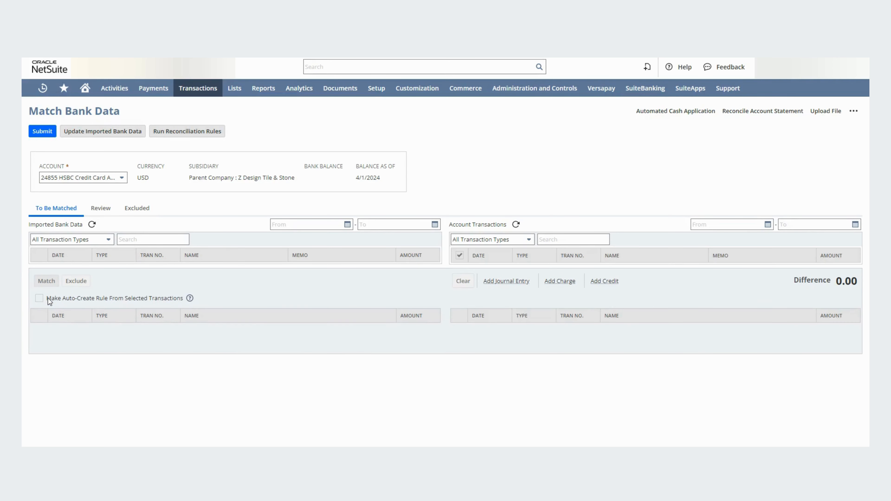
click(42, 132)
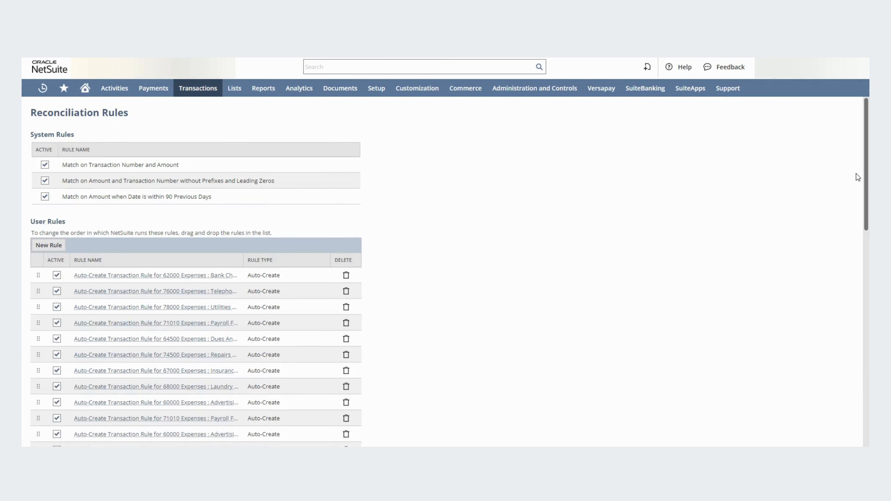
Open the last auto-create rule in the user rules list, for 71000 Expenses, and check its accounts and conditions
drag(866, 170, 855, 393)
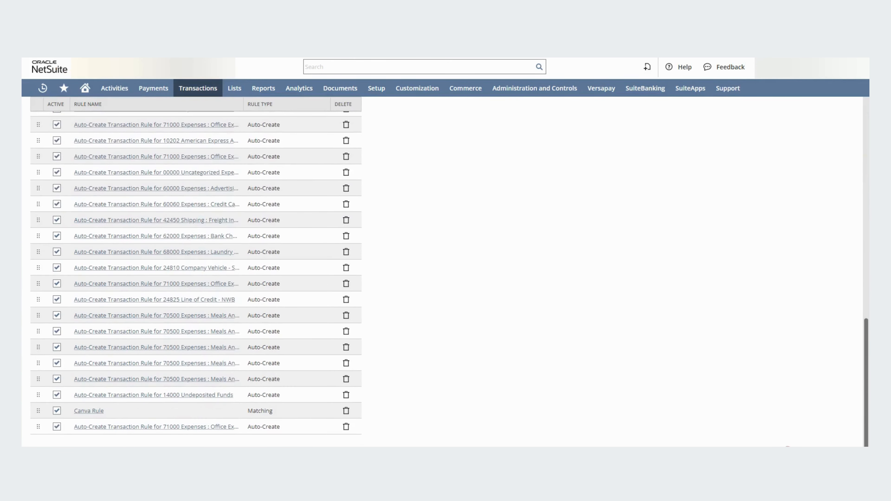
click(206, 426)
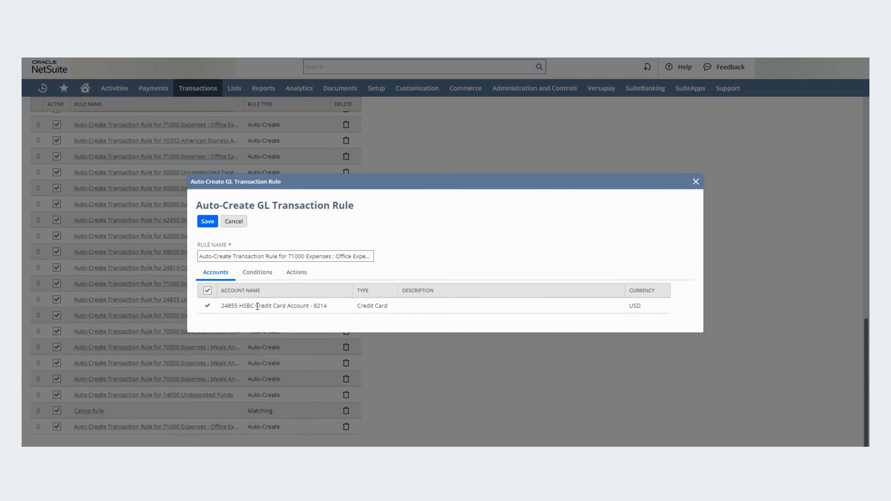
click(258, 273)
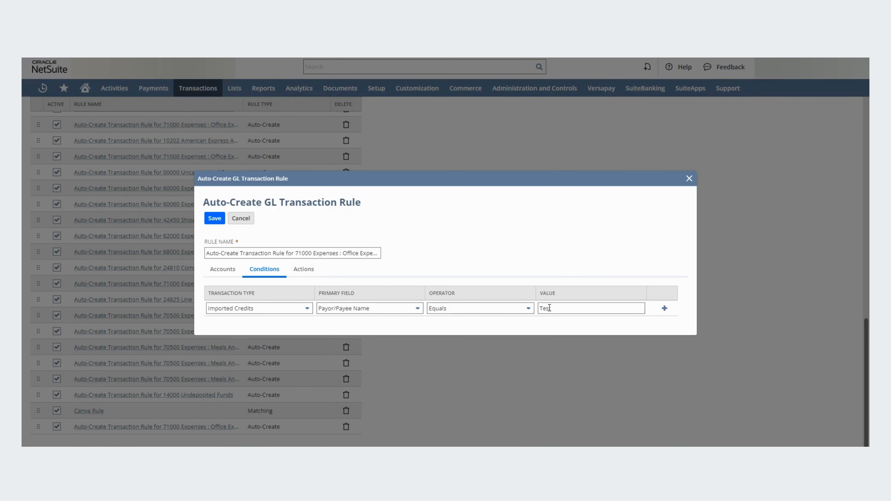
Review the auto-create rule's actions, including GL account, payee, date and memo mapping, and close the rule without saving
click(304, 269)
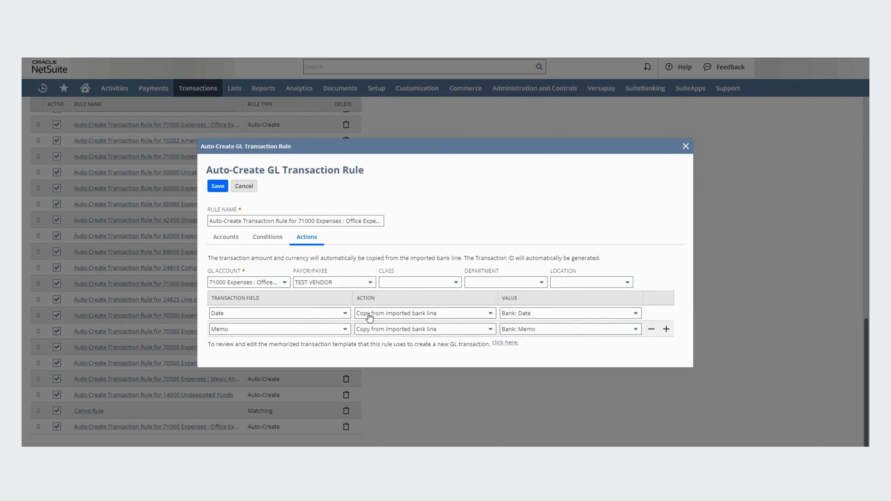
click(261, 283)
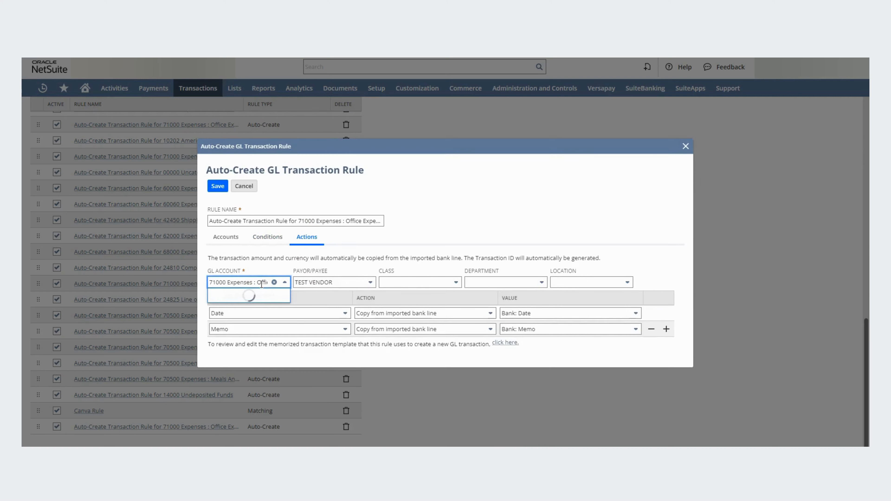
click(316, 283)
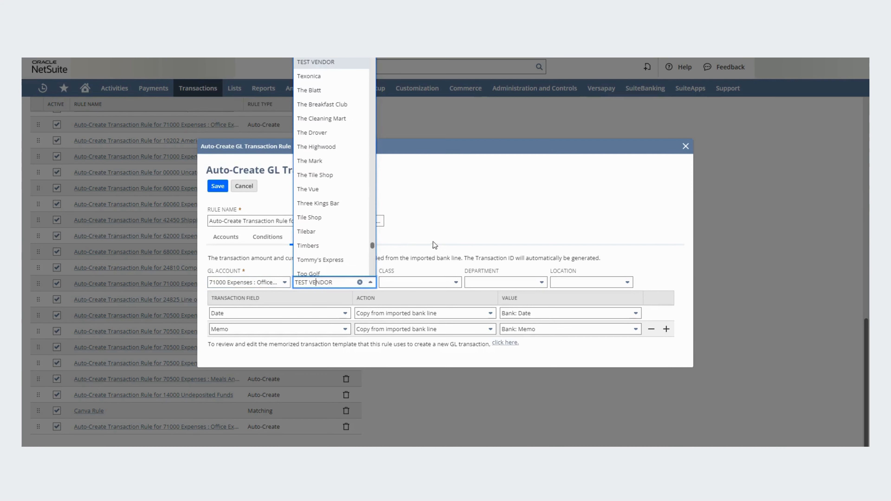
click(449, 231)
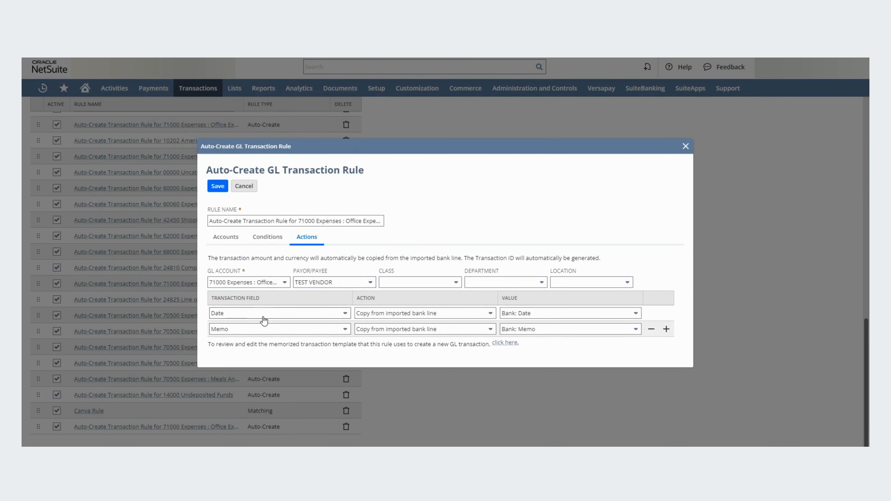
click(240, 318)
click(239, 315)
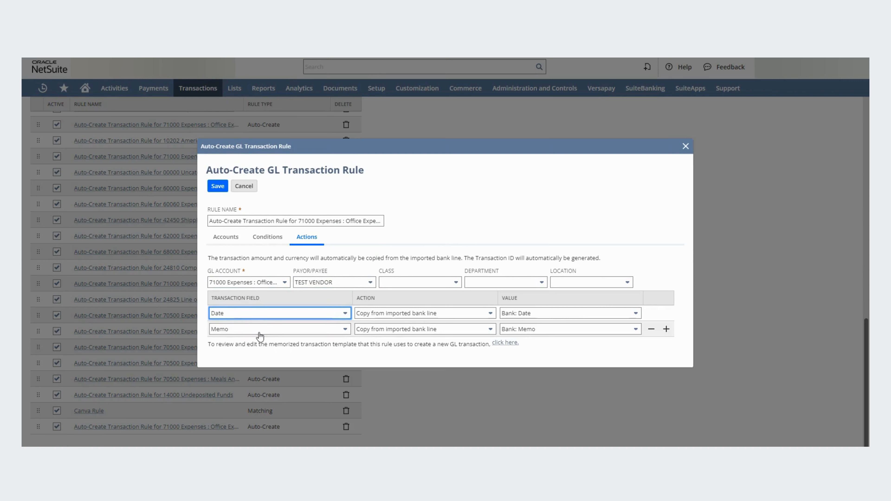
click(258, 333)
click(258, 333)
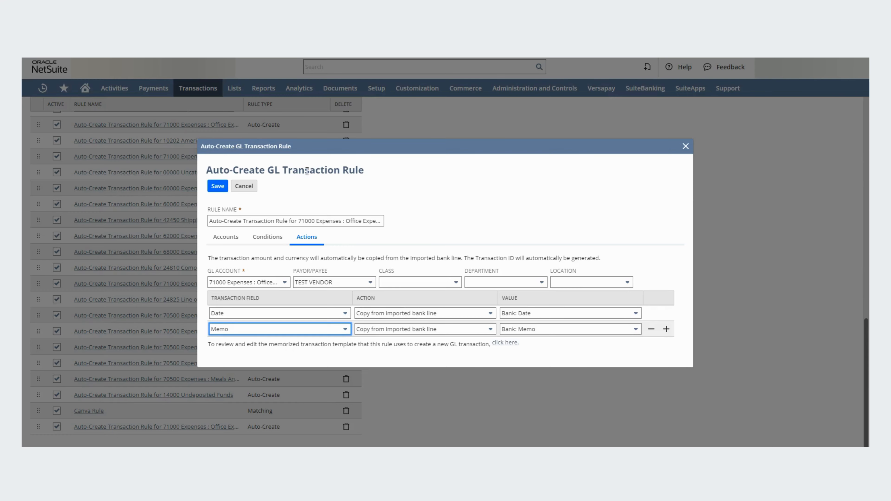
click(246, 186)
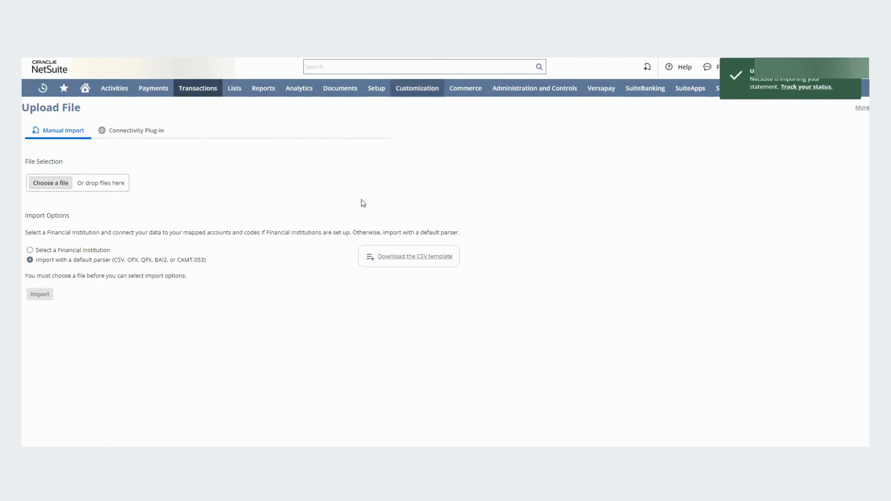
Switch to the bank statement template in Excel and set row 2's payee to Test and amount to -50
key(alt+Tab)
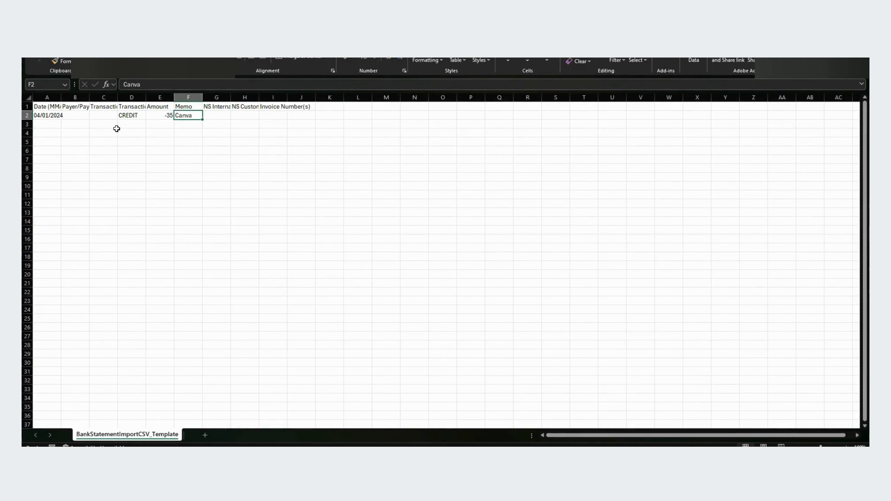
click(86, 114)
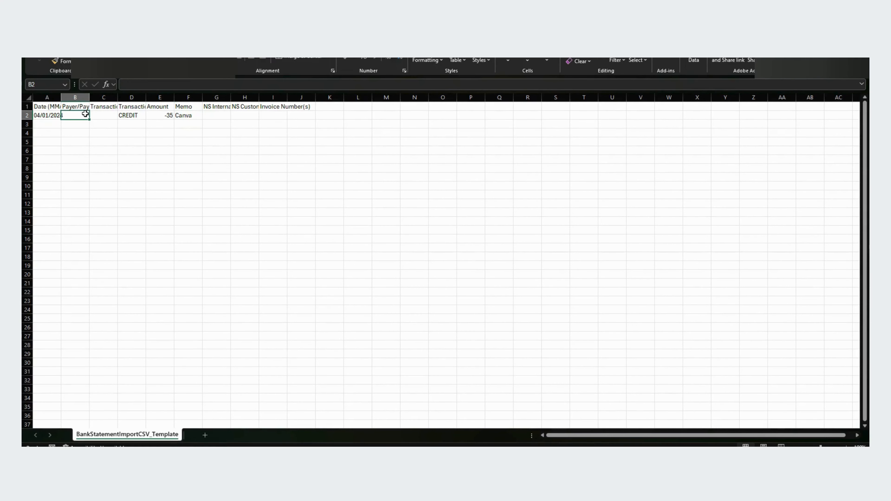
text(Test)
key(Tab)
key(Tab)
key(Tab)
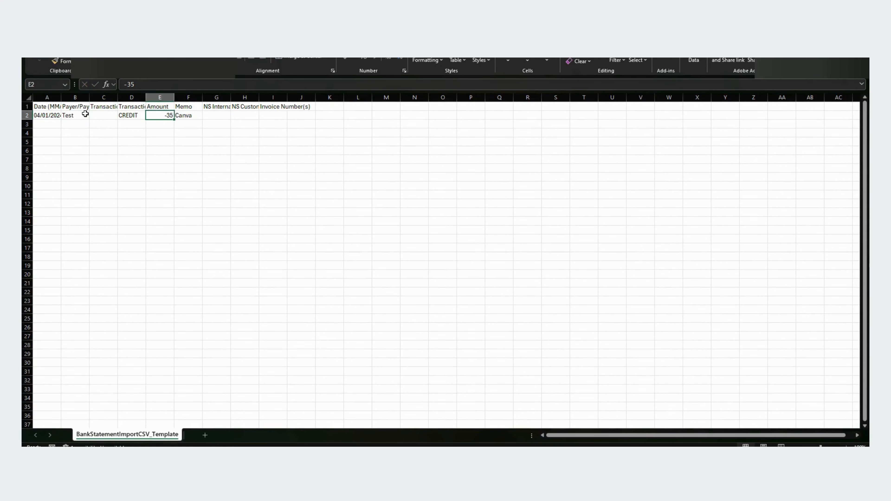
text(-50)
key(Return)
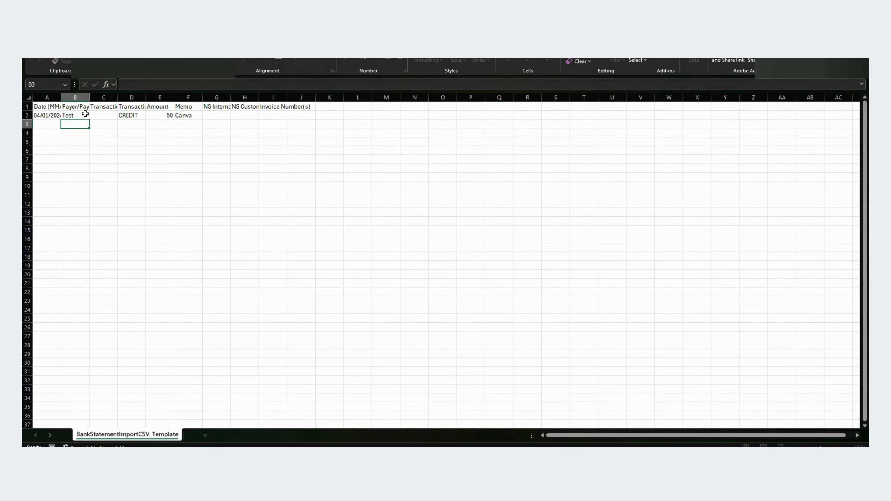
Clear the Canva memo from row 2 of the bank statement template
click(180, 117)
key(Delete)
key(Return)
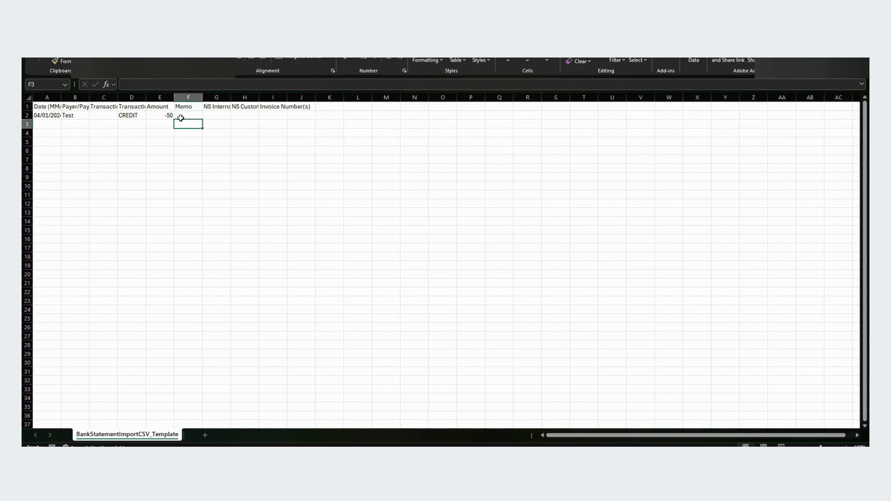
click(203, 135)
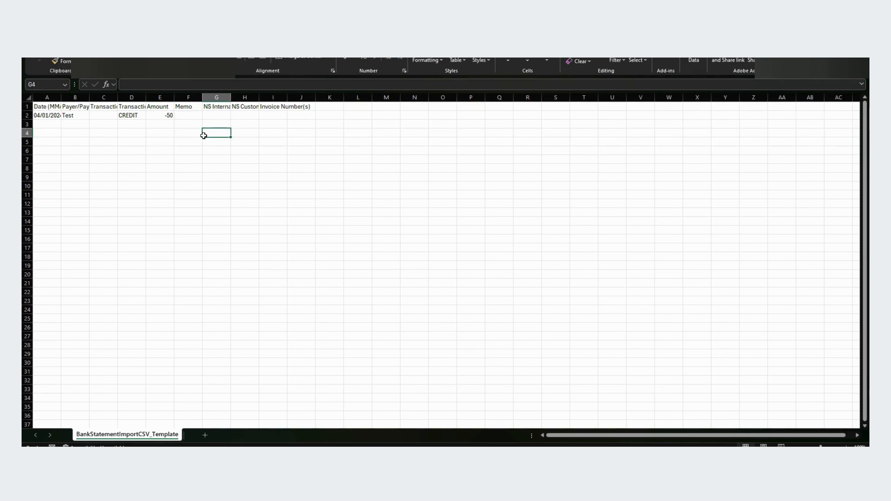
Switch to NetSuite and import BankStatementImportCSV_Template (5) into the HSBC credit card account using the default parser
key(alt+Tab)
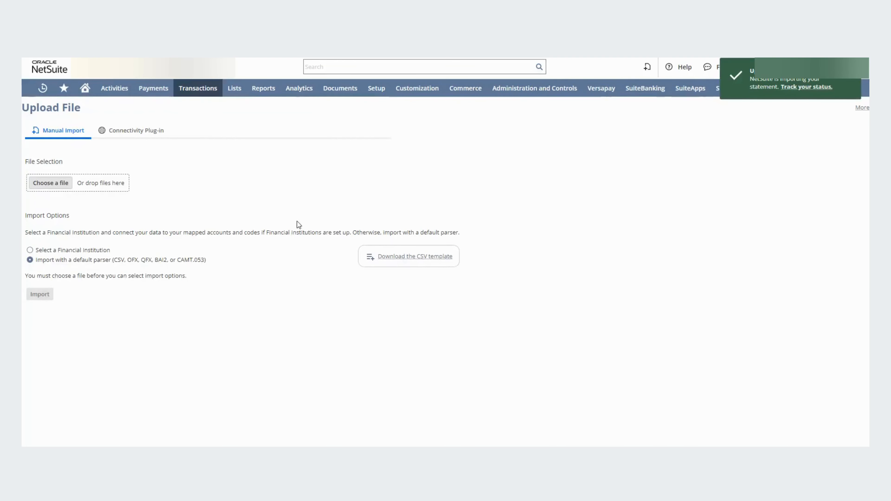
click(70, 187)
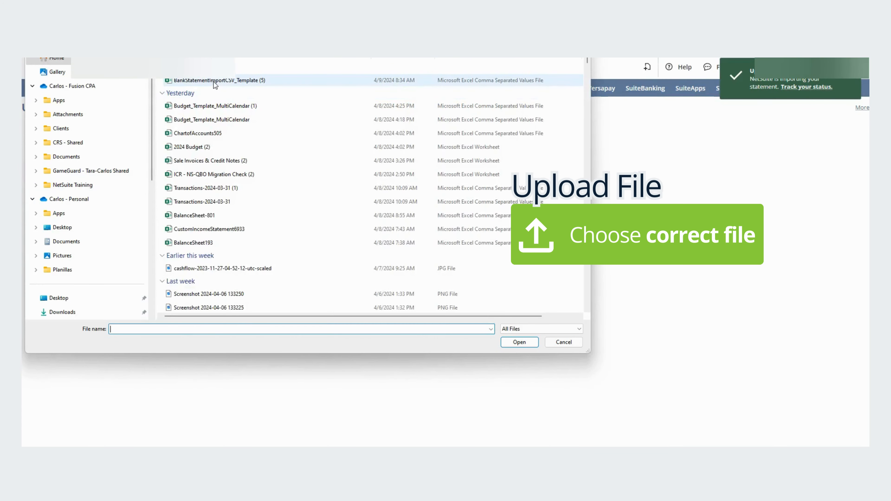
double_click(214, 81)
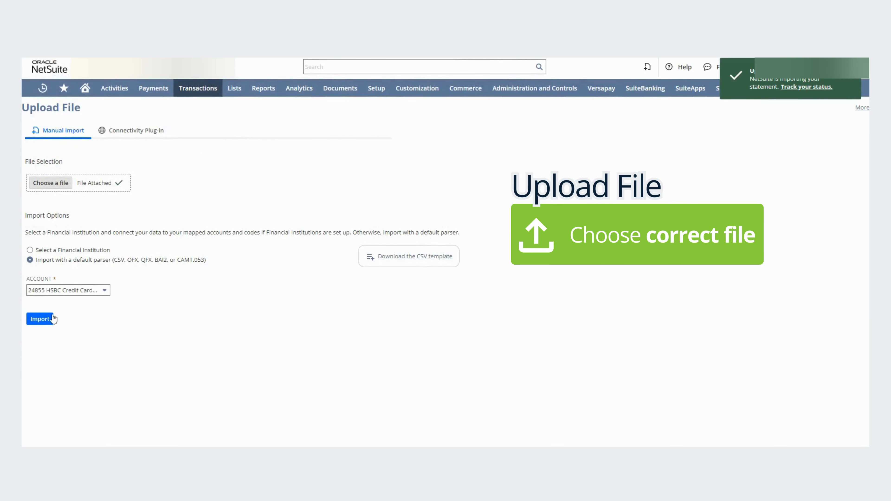
click(39, 319)
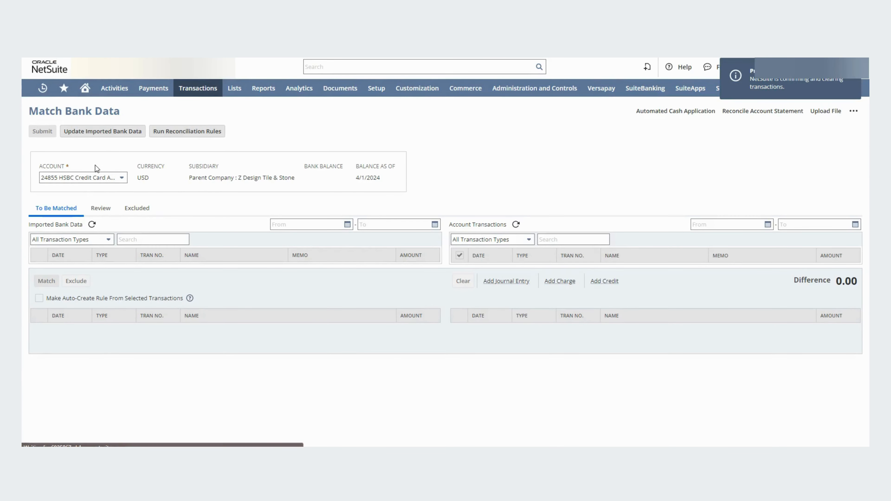
Select the HSBC credit card account for matching bank data and review its matched transaction, including the transaction number
click(110, 180)
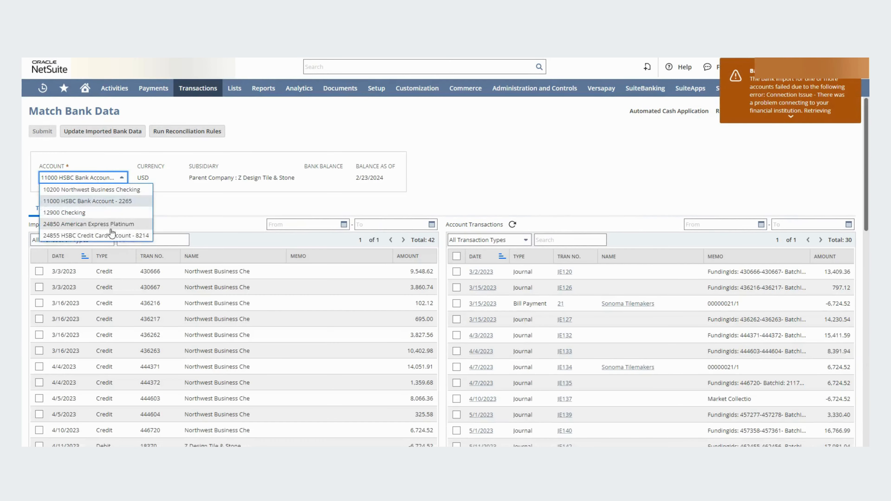
click(112, 235)
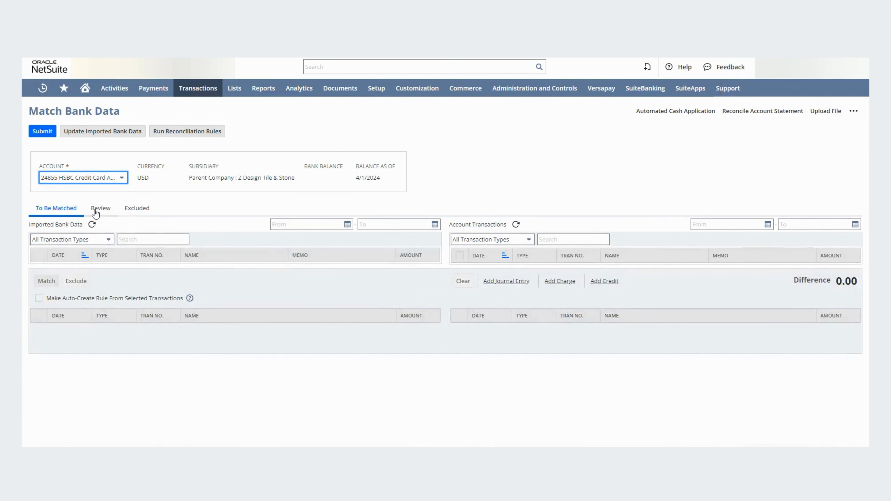
click(99, 208)
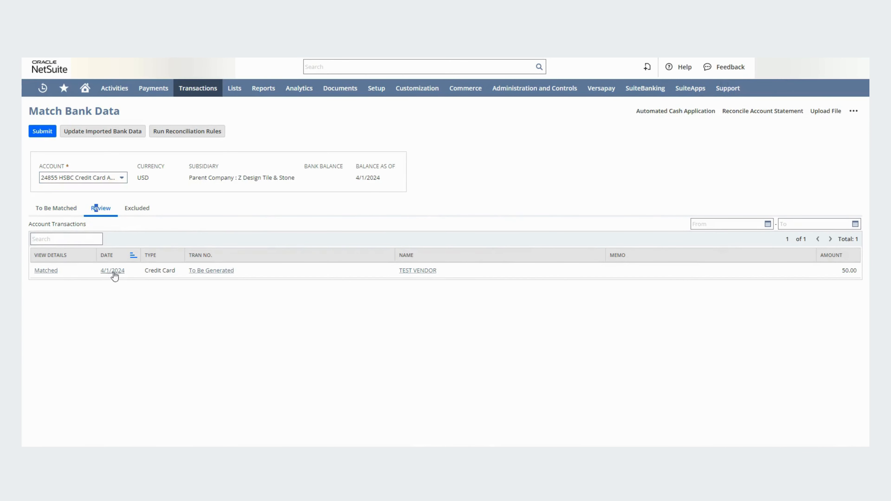
drag(243, 272, 188, 273)
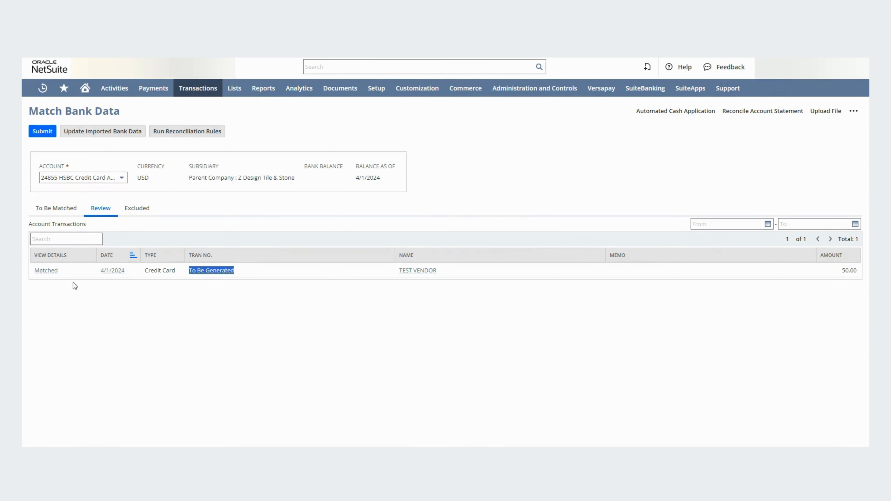
Compare the bank line and vendor names in the match details, keep the match, and submit the reviewed transaction
click(51, 272)
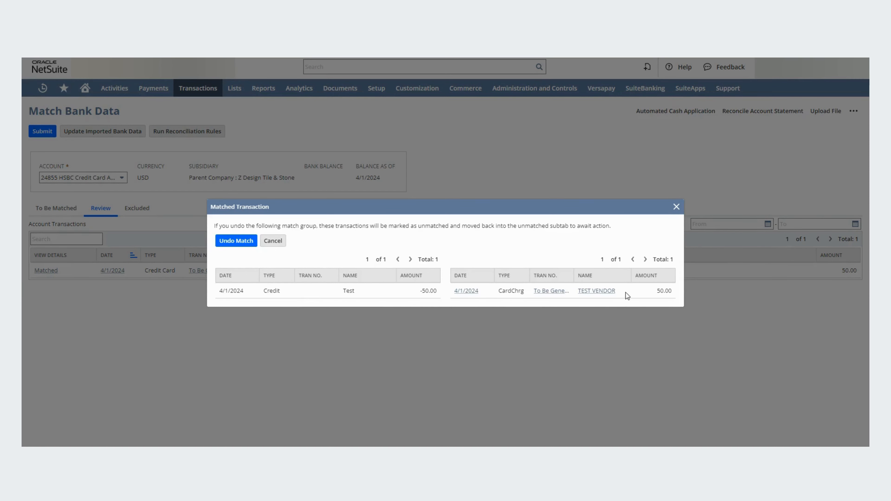
drag(627, 292, 579, 292)
drag(361, 290, 337, 292)
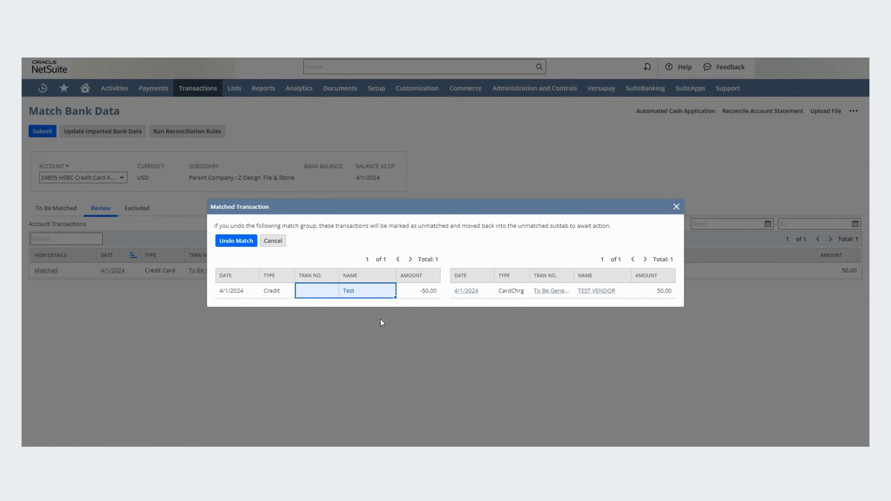
drag(623, 292, 577, 294)
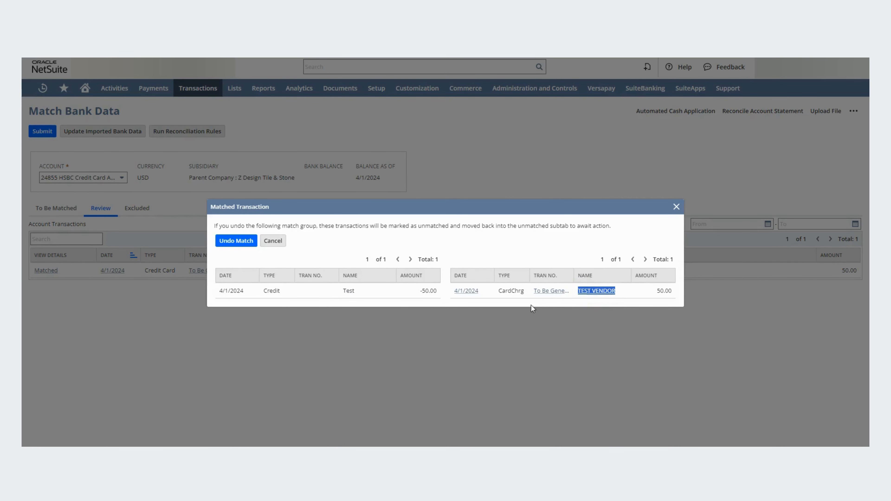
click(273, 240)
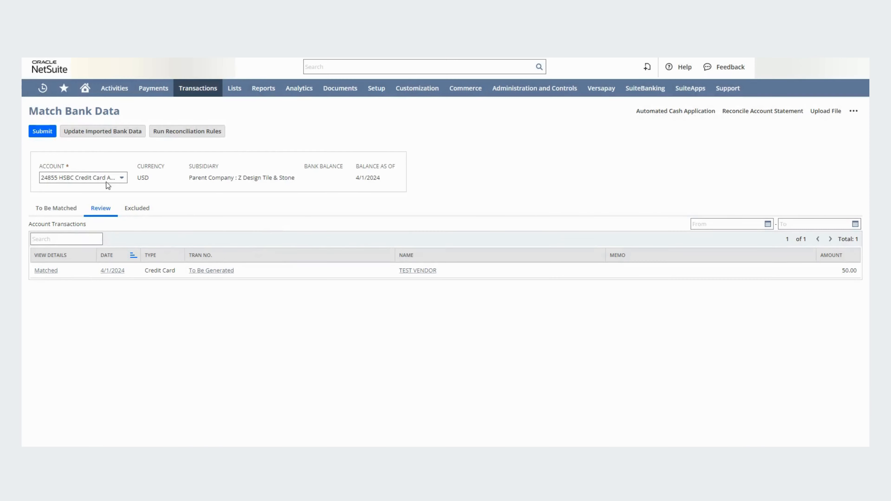
click(44, 133)
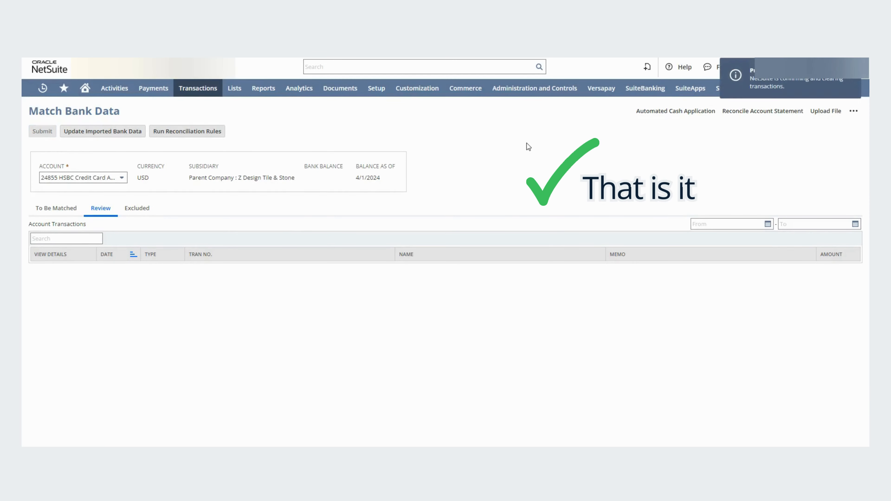